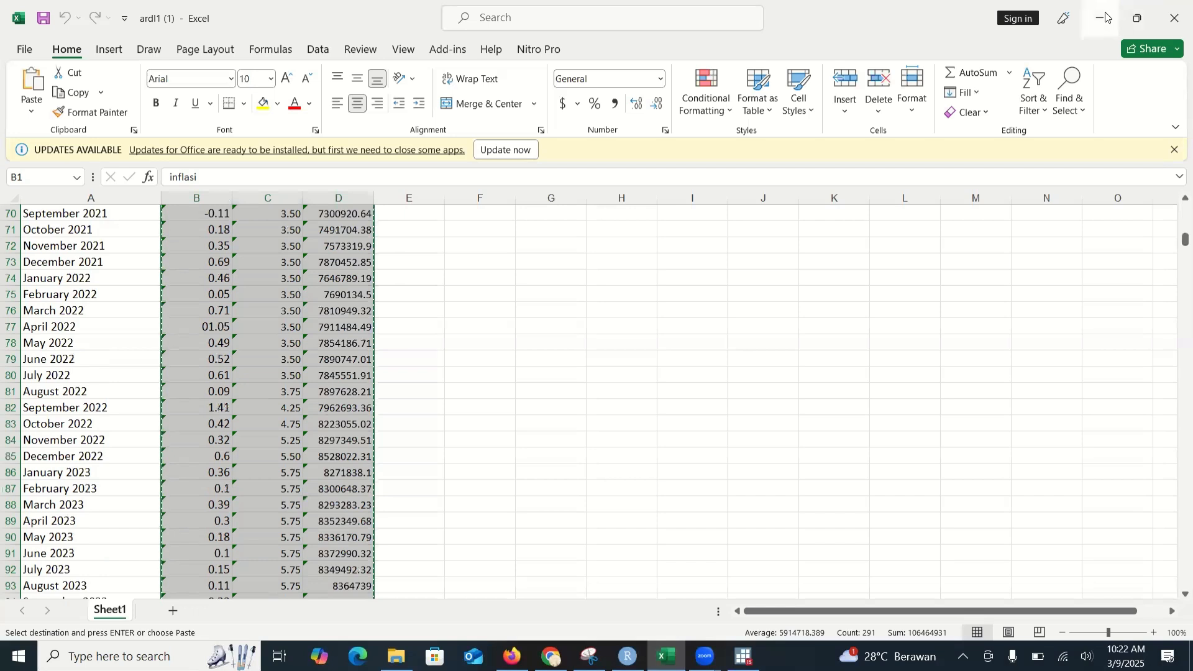
# Step: Switch to Stata and paste the copied Excel data into the Data Editor, treating the first row as variable names
pyautogui.hotkey('alt', 'Tab')
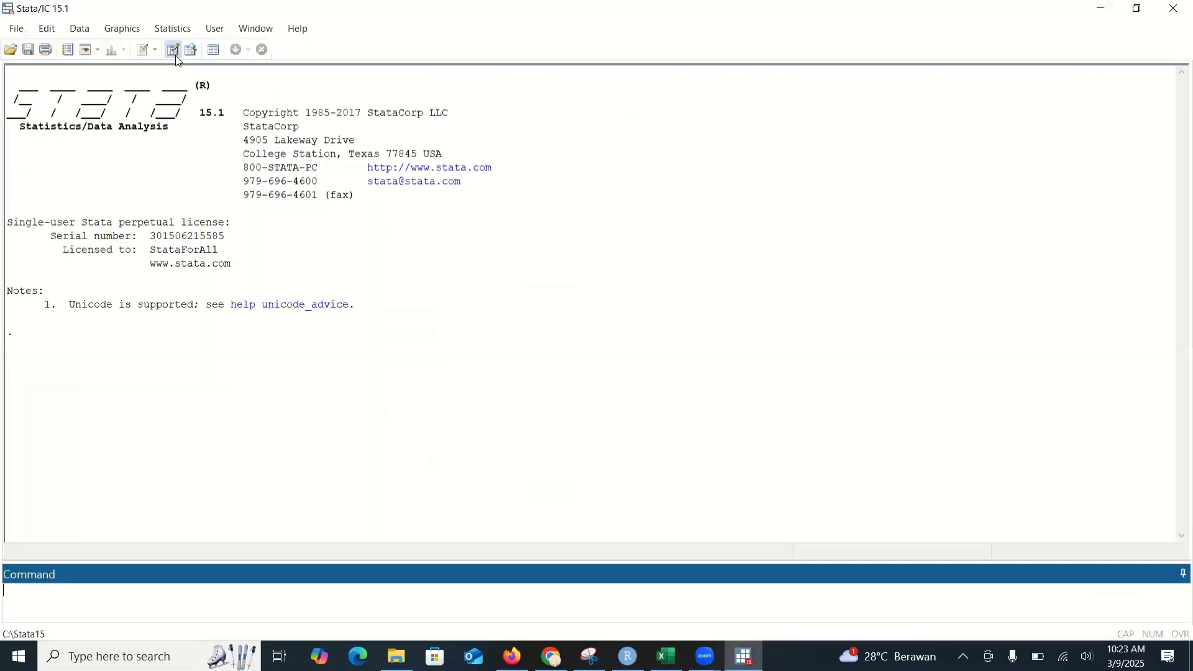
pyautogui.click(176, 54)
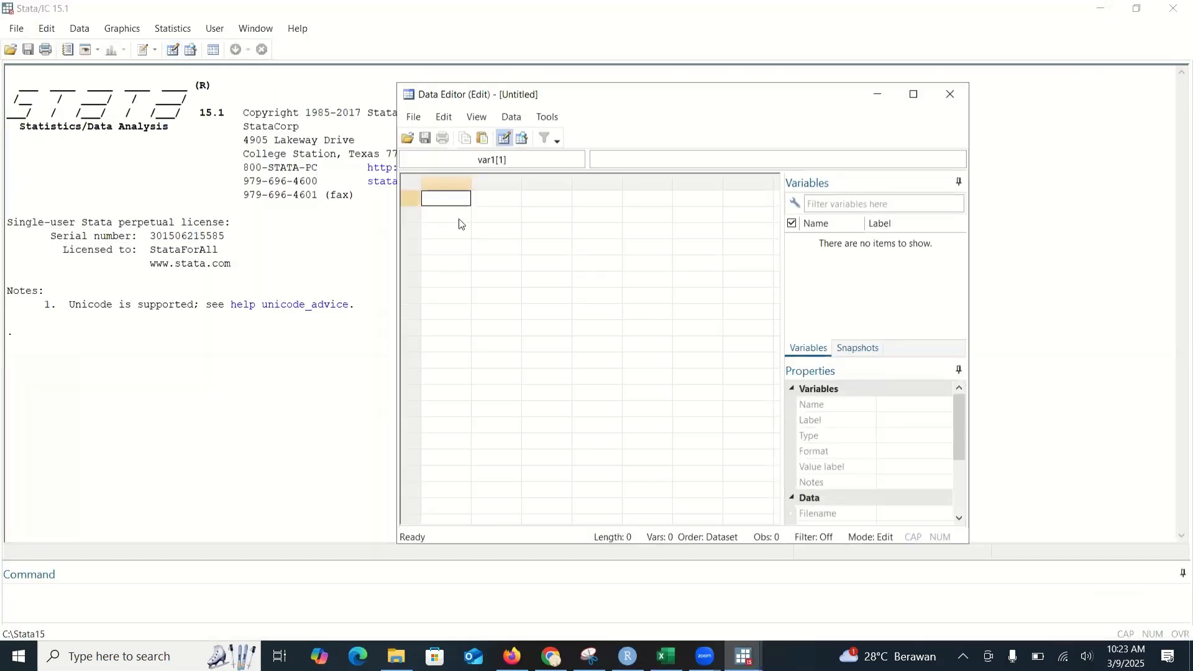
pyautogui.rightClick(455, 196)
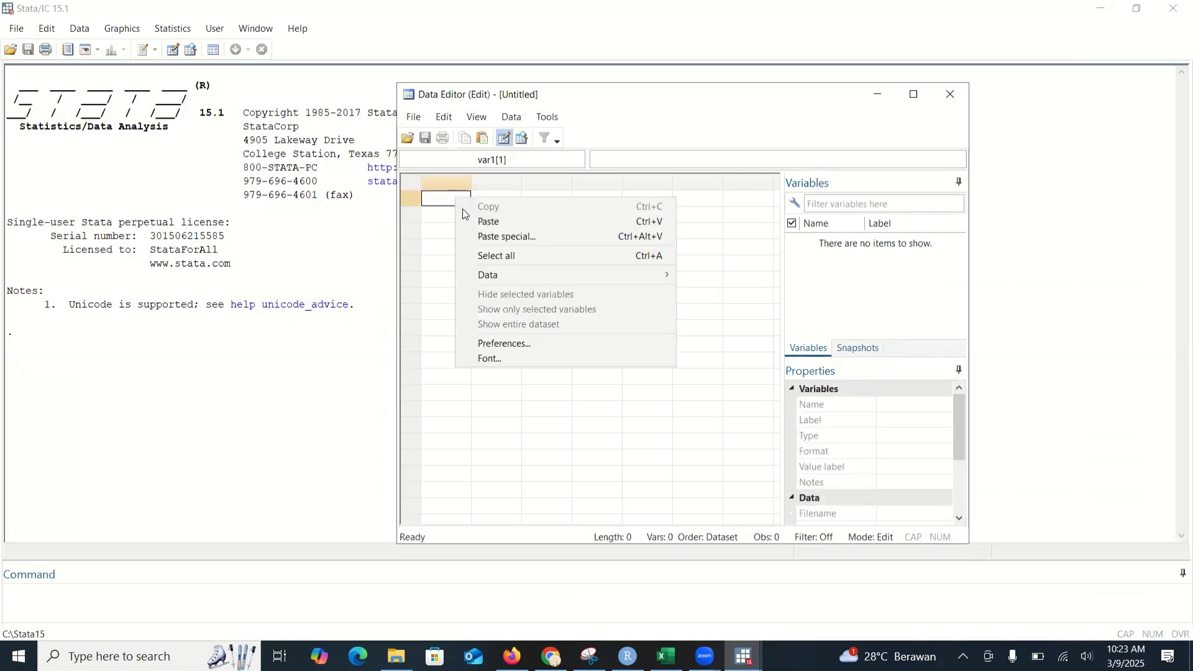
pyautogui.click(497, 222)
pyautogui.click(558, 392)
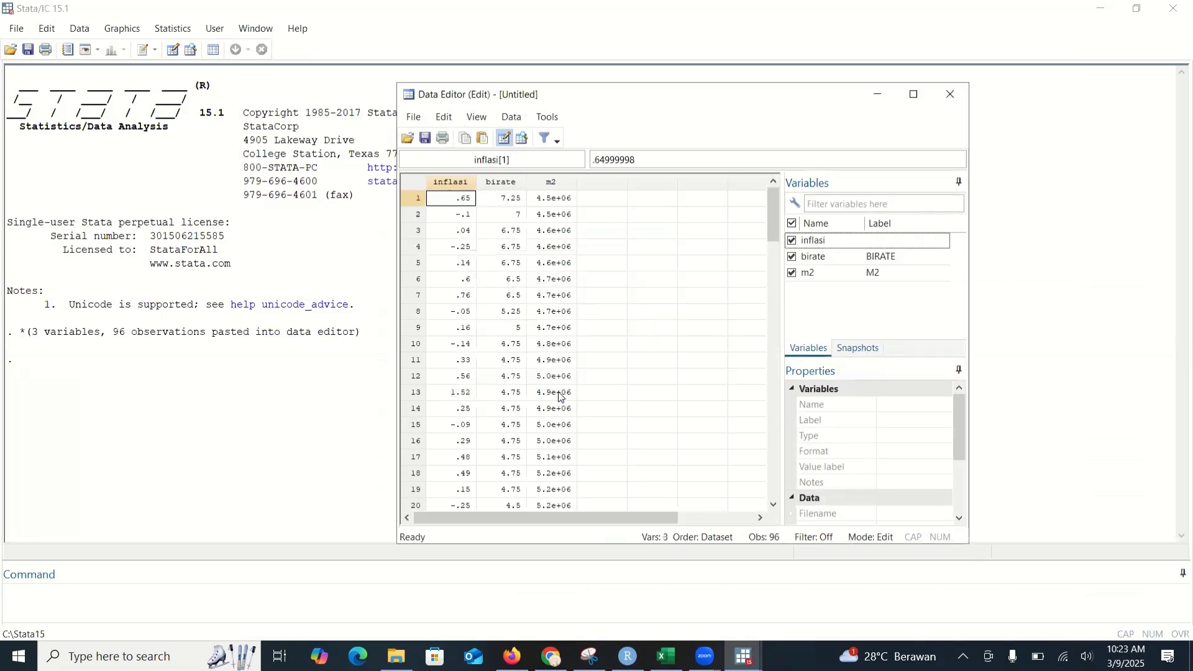
pyautogui.click(877, 95)
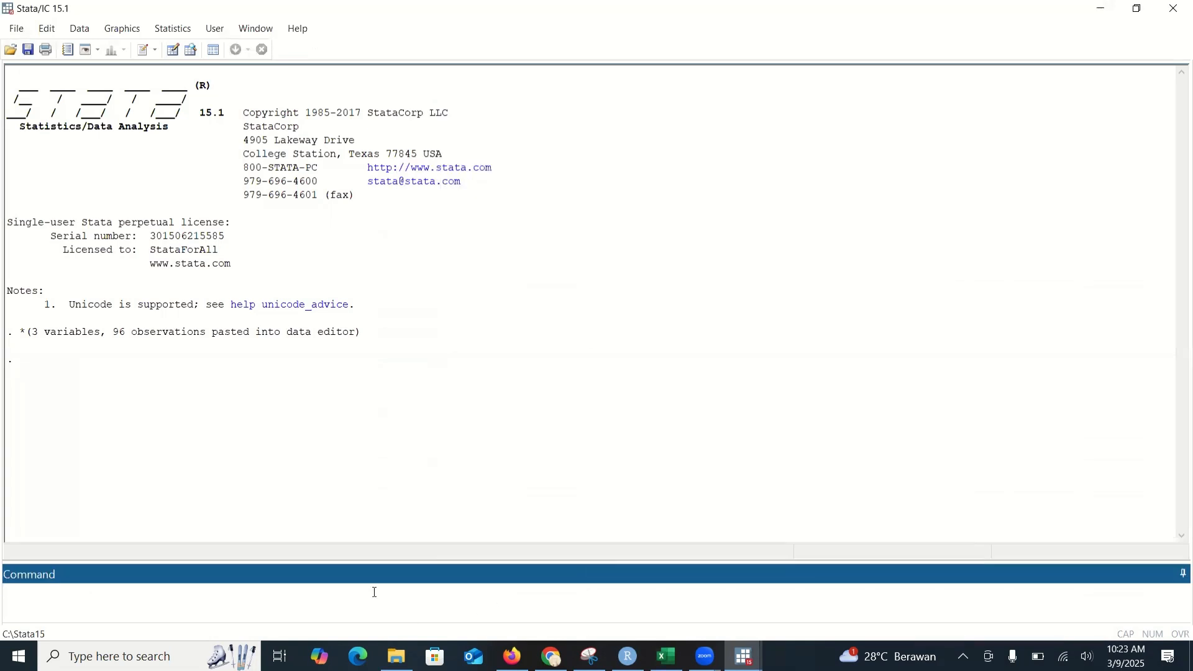
# Step: Generate an observation counter variable with the command gen t=_n
pyautogui.write('gen t=')
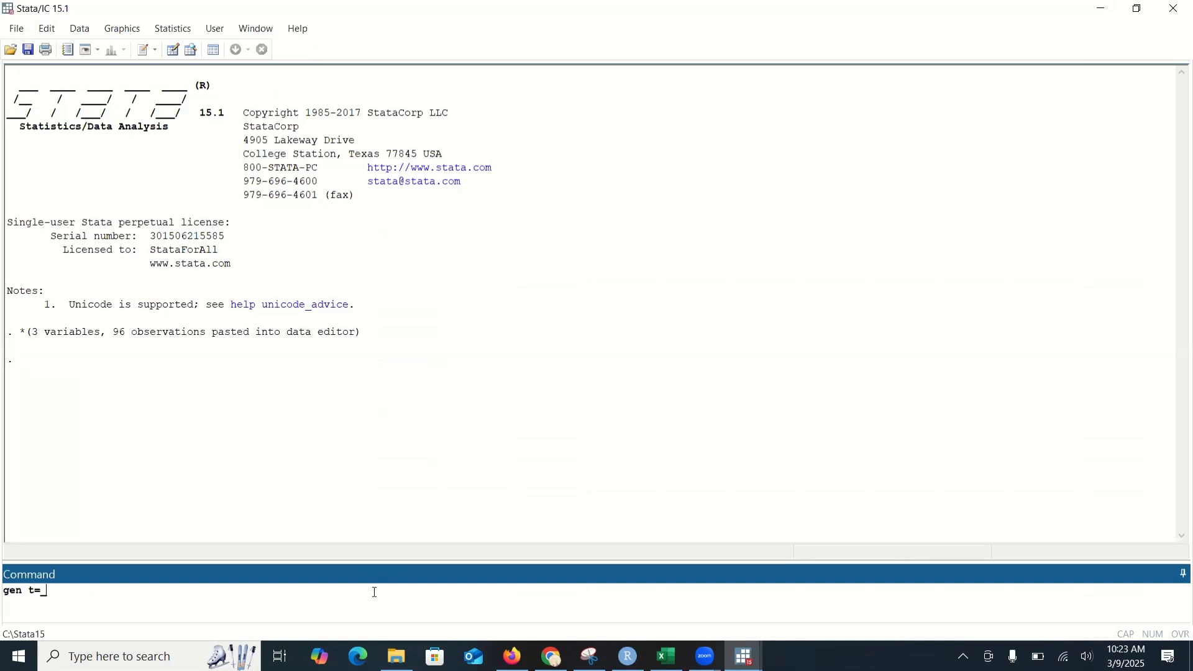
pyautogui.write('_n')
pyautogui.press('Return')
# Step: Generate a monthly time variable starting in January 2016 with gen newt = tm(2016m1) + t-1
pyautogui.write('gen new')
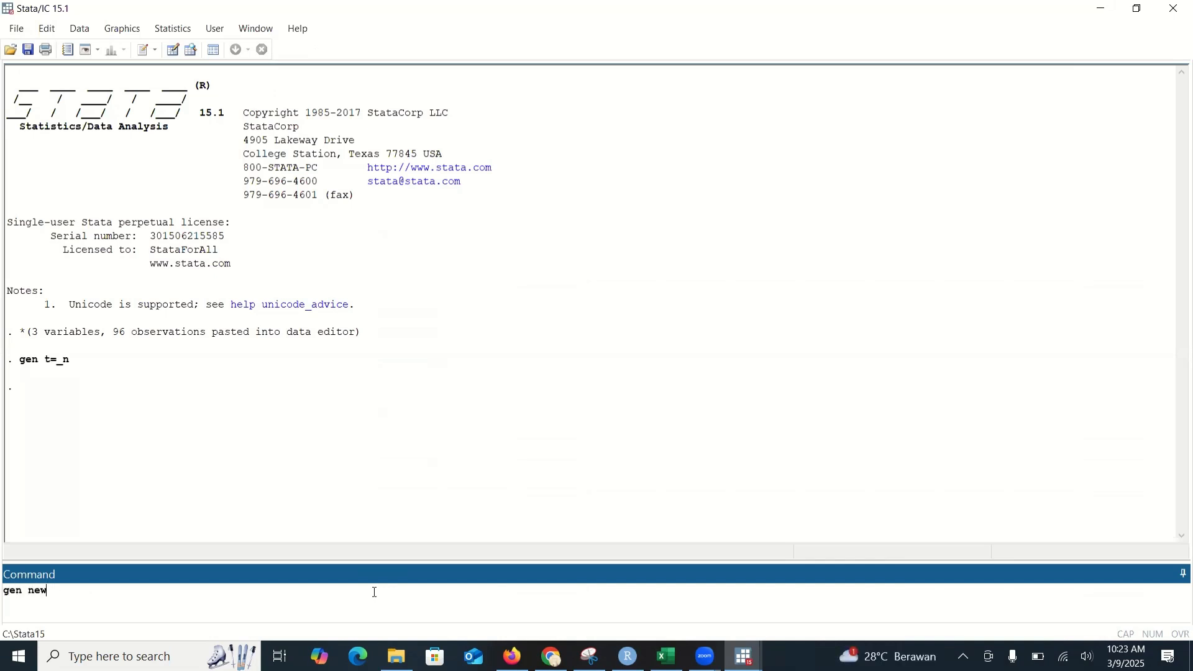
pyautogui.write('t = tm(2016m1) + t-1')
pyautogui.press('Return')
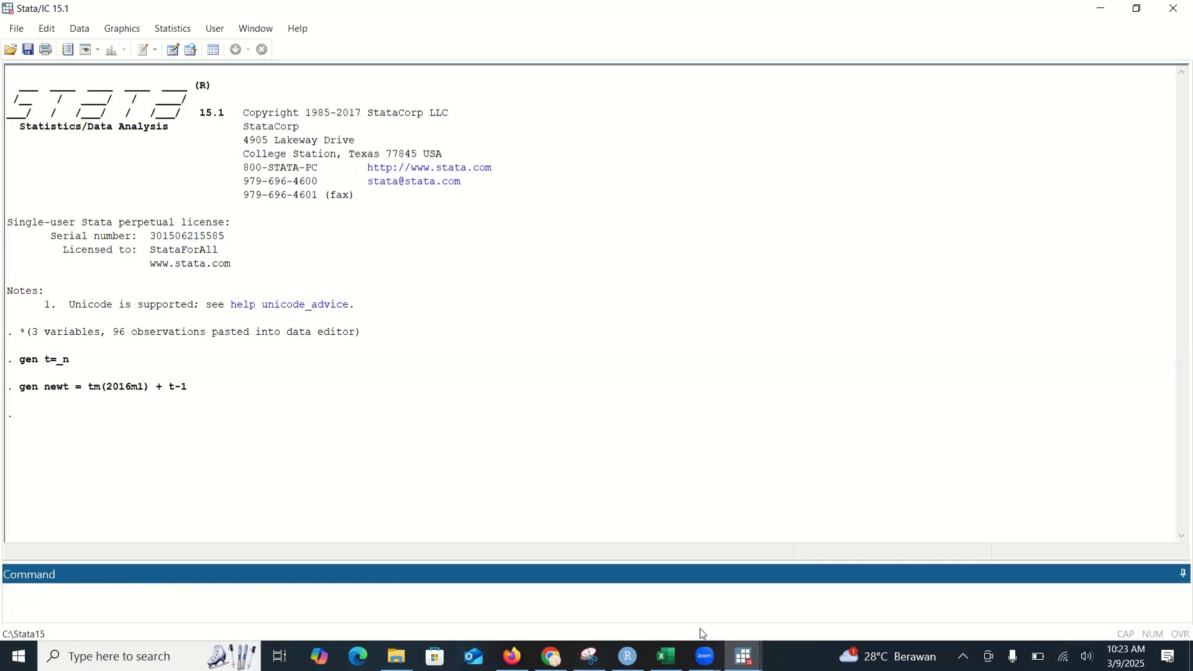
# Step: Set the display format of the variable newt to Monthly (%tm) in the Data Editor, leaving the editor minimized
pyautogui.moveTo(744, 656)
pyautogui.click(786, 593)
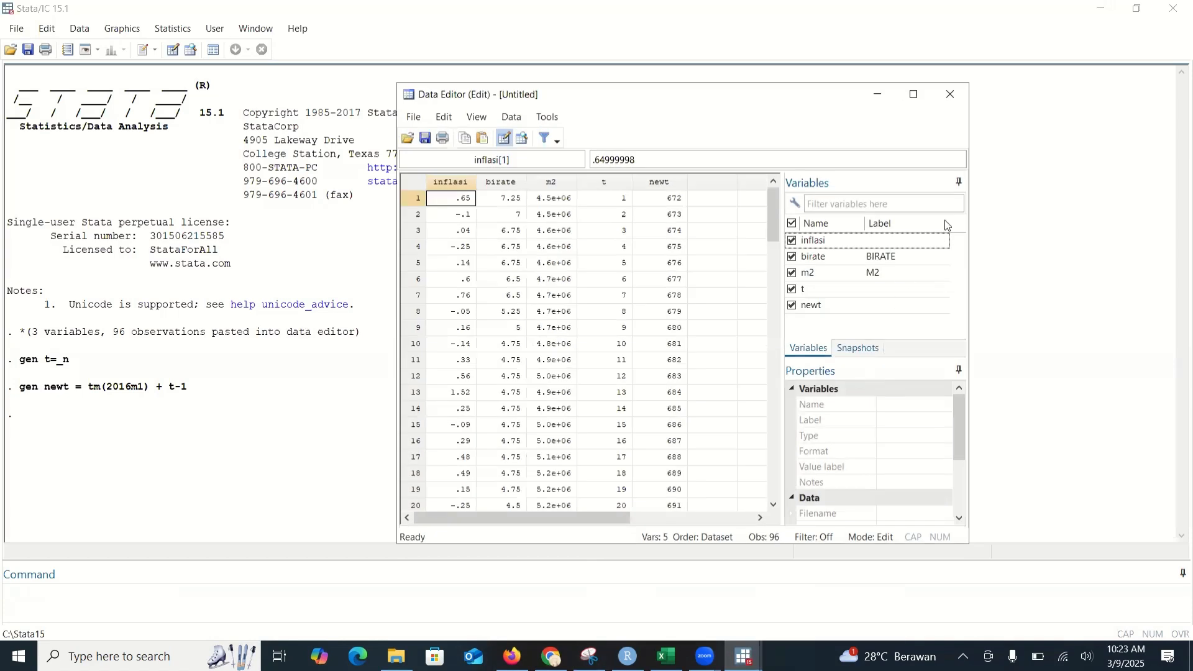
pyautogui.click(849, 308)
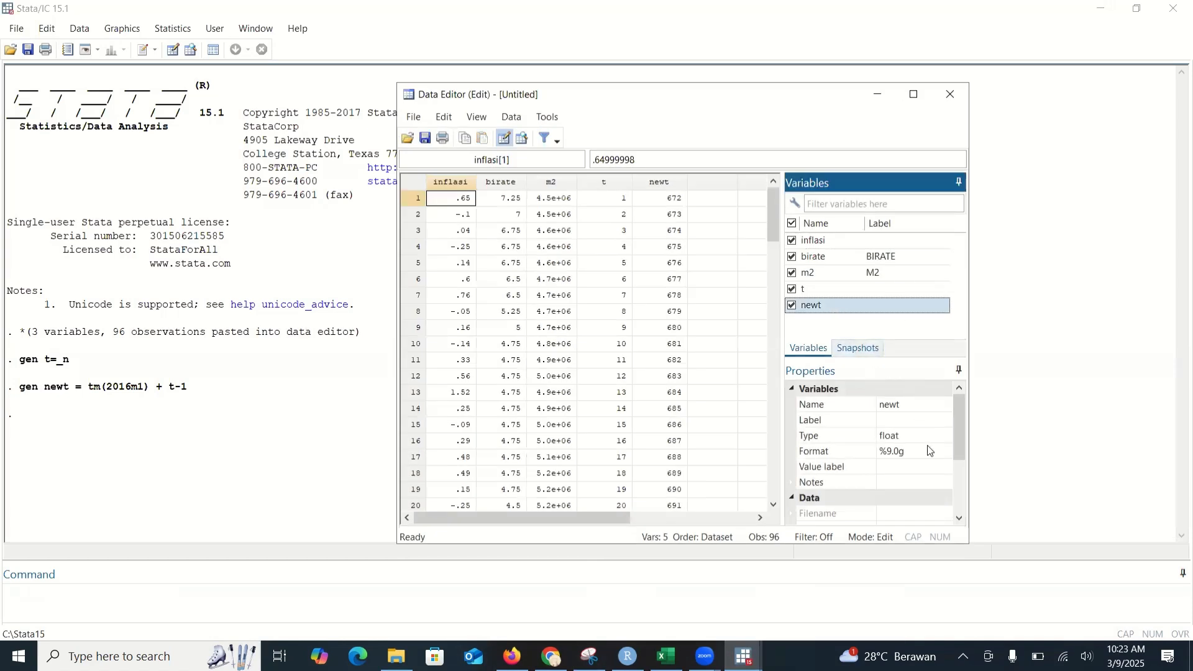
pyautogui.click(943, 451)
pyautogui.click(944, 452)
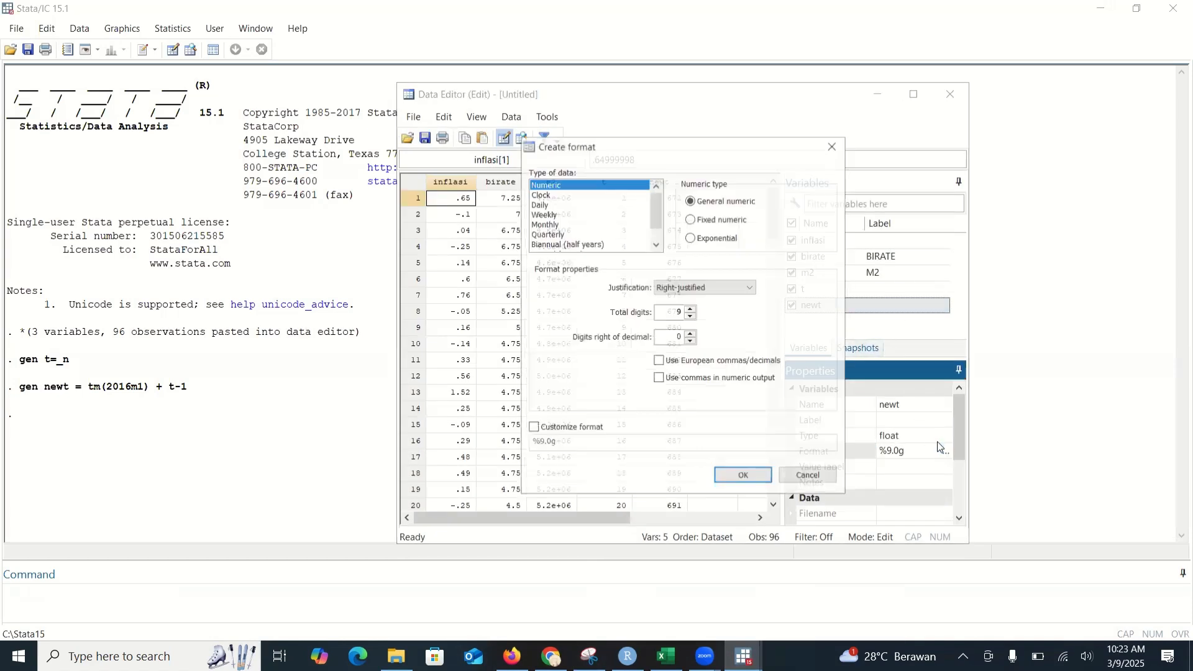
pyautogui.click(557, 226)
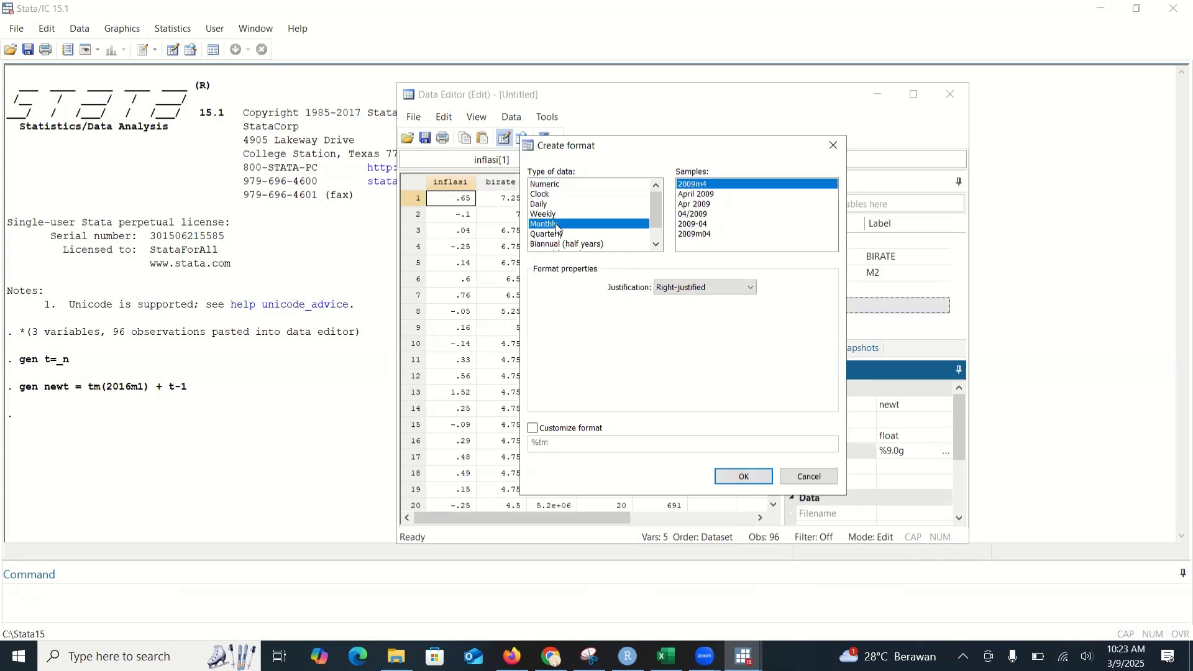
pyautogui.click(752, 478)
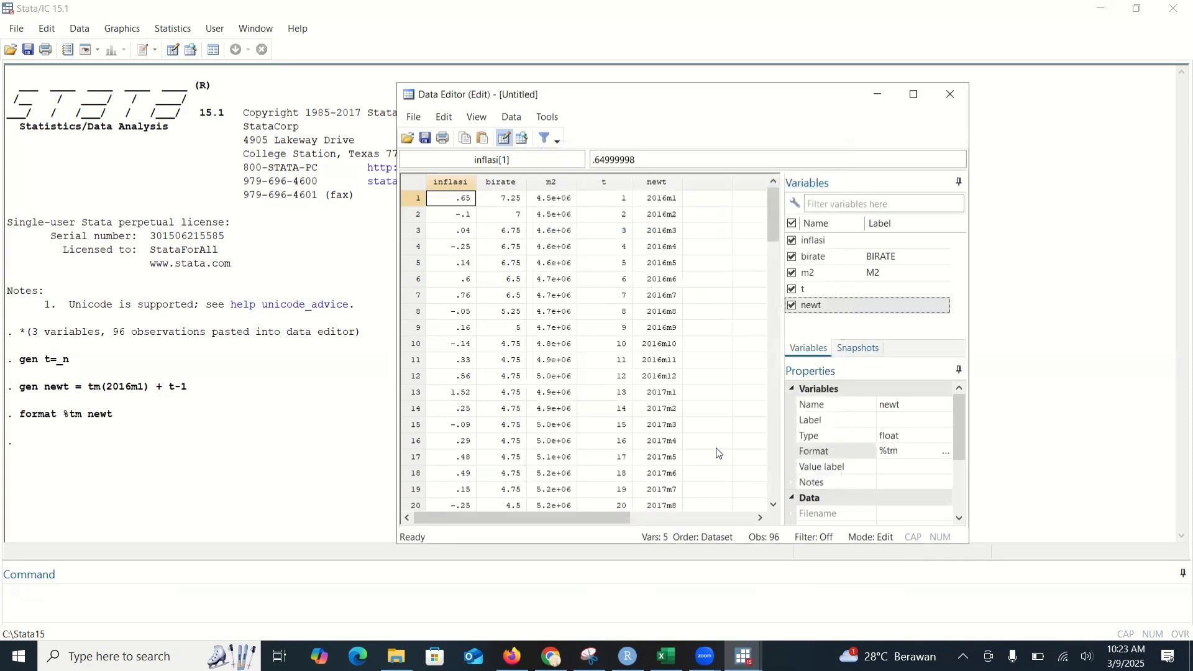
pyautogui.click(879, 96)
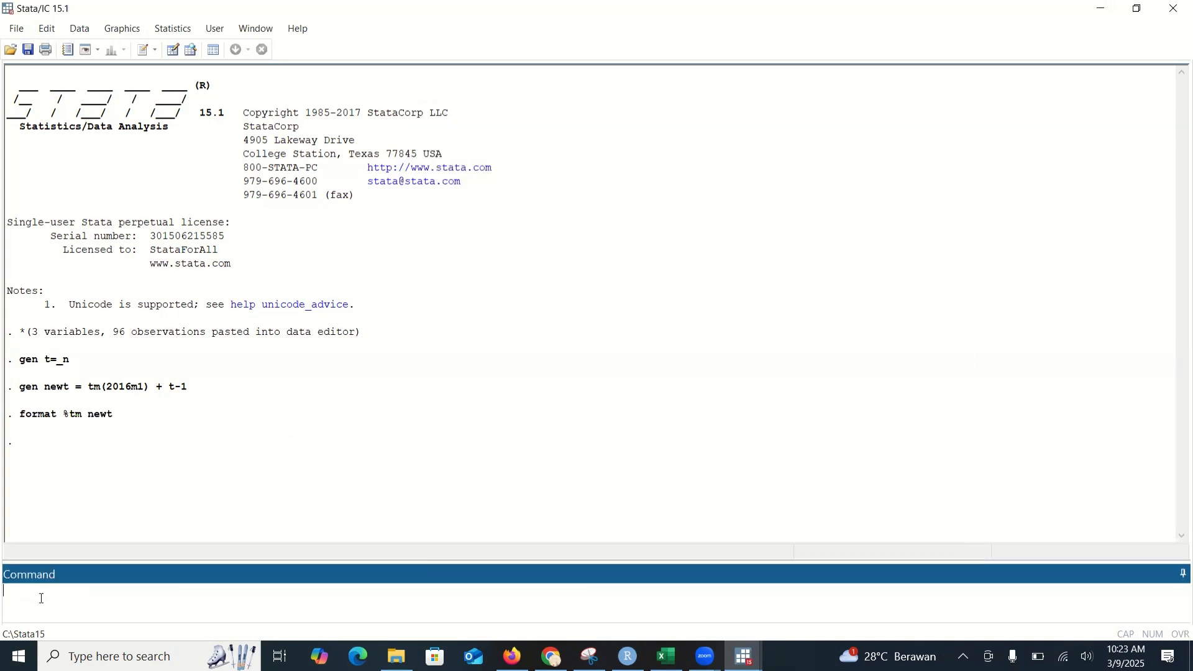
# Step: Declare the dataset as time series with the command tsset newt
pyautogui.write('tsset newt')
pyautogui.press('Return')
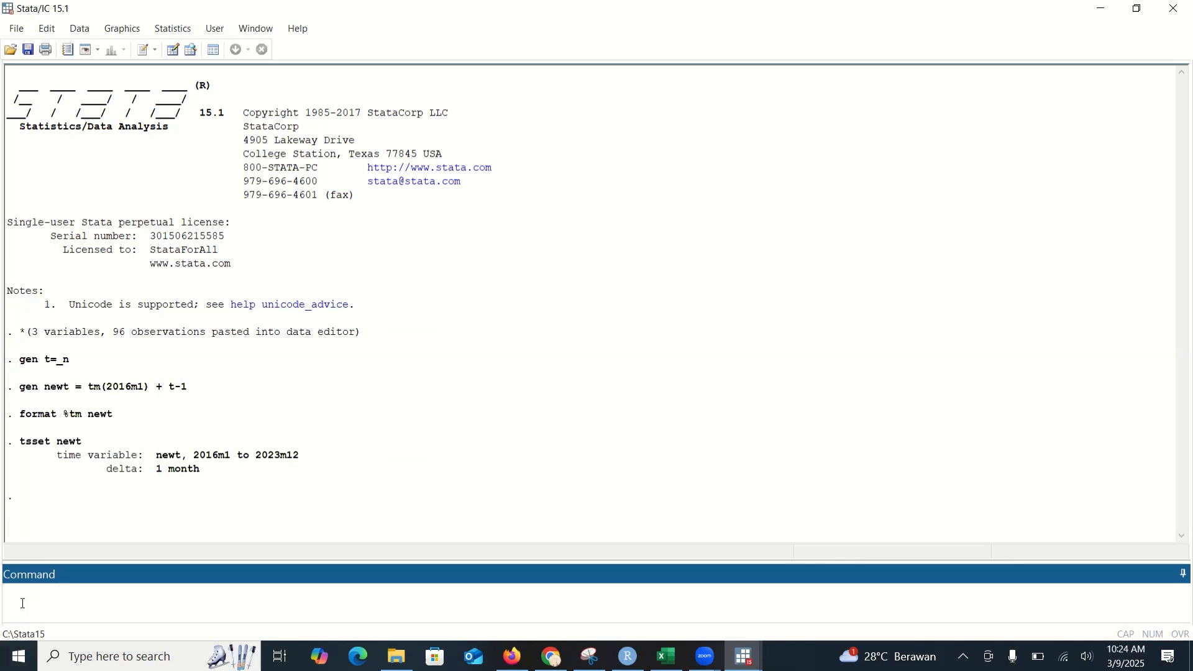
# Step: Run a Dickey-Fuller unit root test on inflasi in levels with dfuller inflasi
pyautogui.write('a')
pyautogui.press('BackSpace')
pyautogui.write('dfuller')
pyautogui.write('inf')
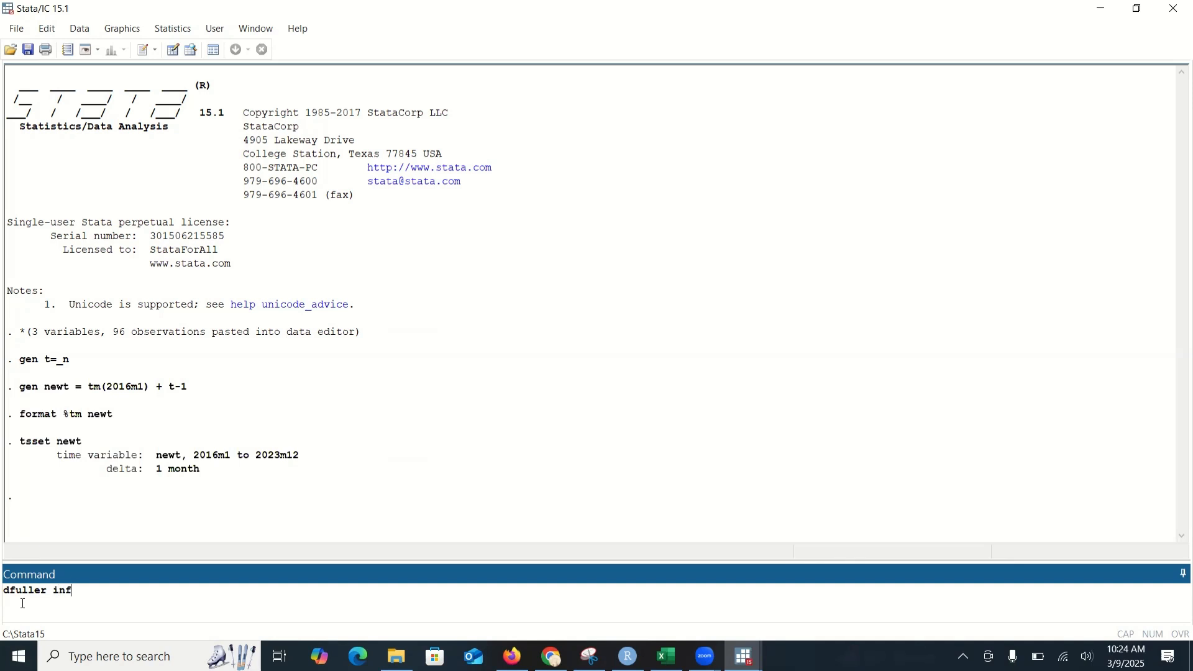
pyautogui.write('lasi')
pyautogui.press('Return')
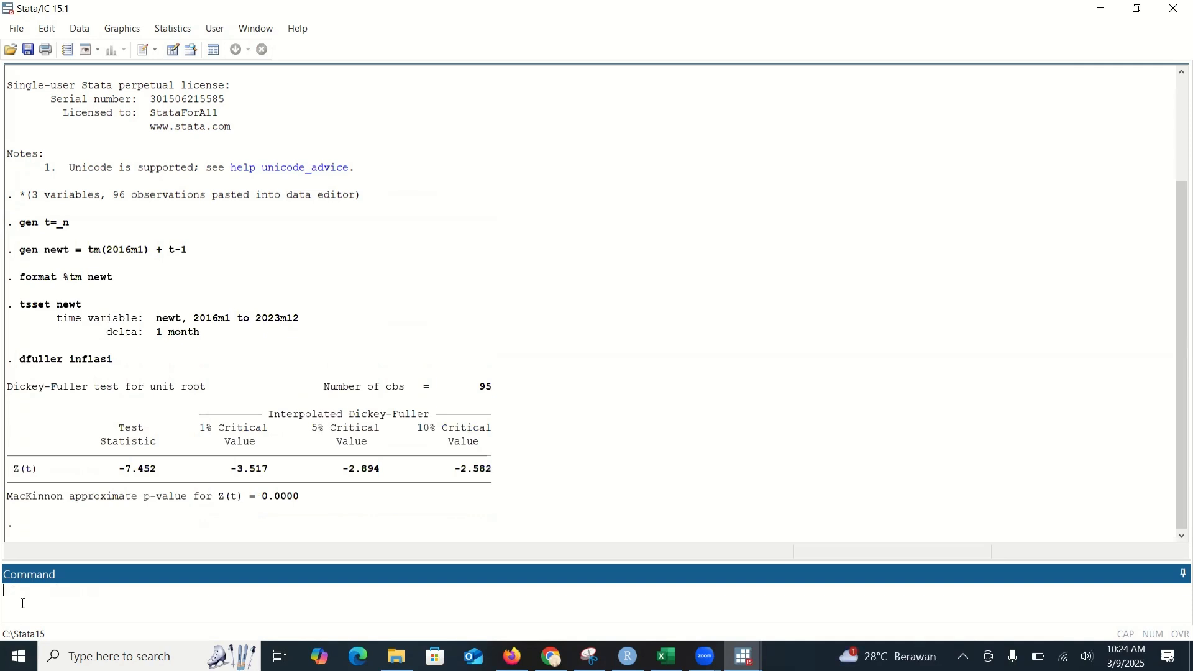
# Step: Run Dickey-Fuller unit root tests on birate in levels and on its first difference, d.birate
pyautogui.write('dfuller birate')
pyautogui.press('Return')
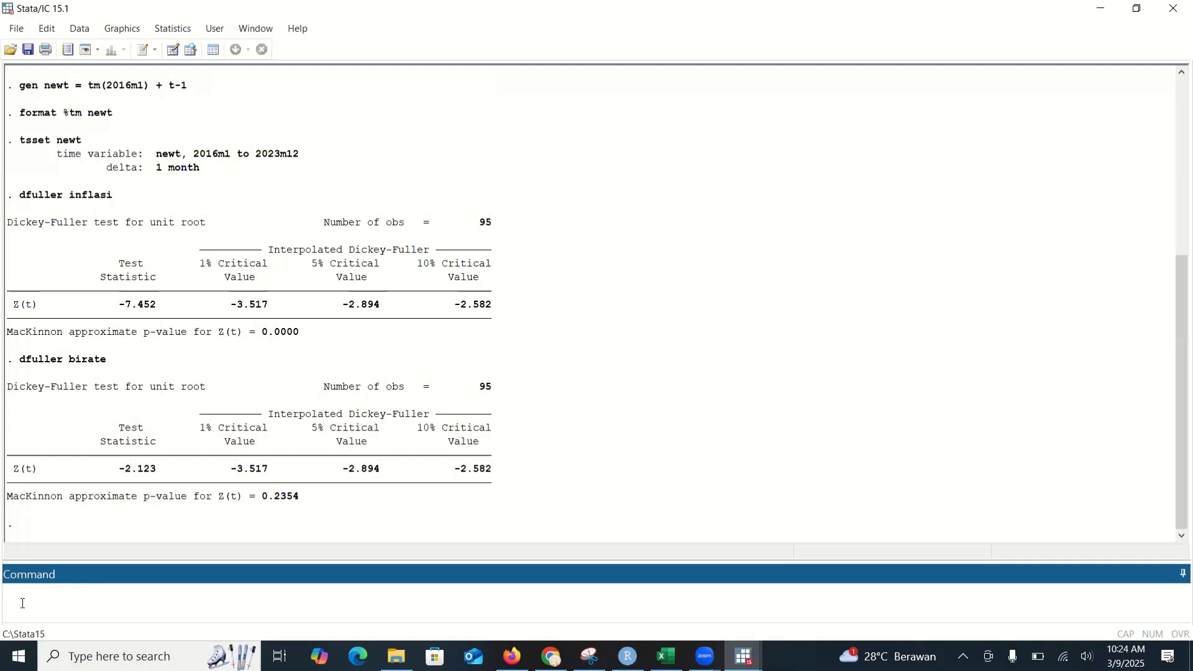
pyautogui.write('dfuller d.birate')
pyautogui.press('Return')
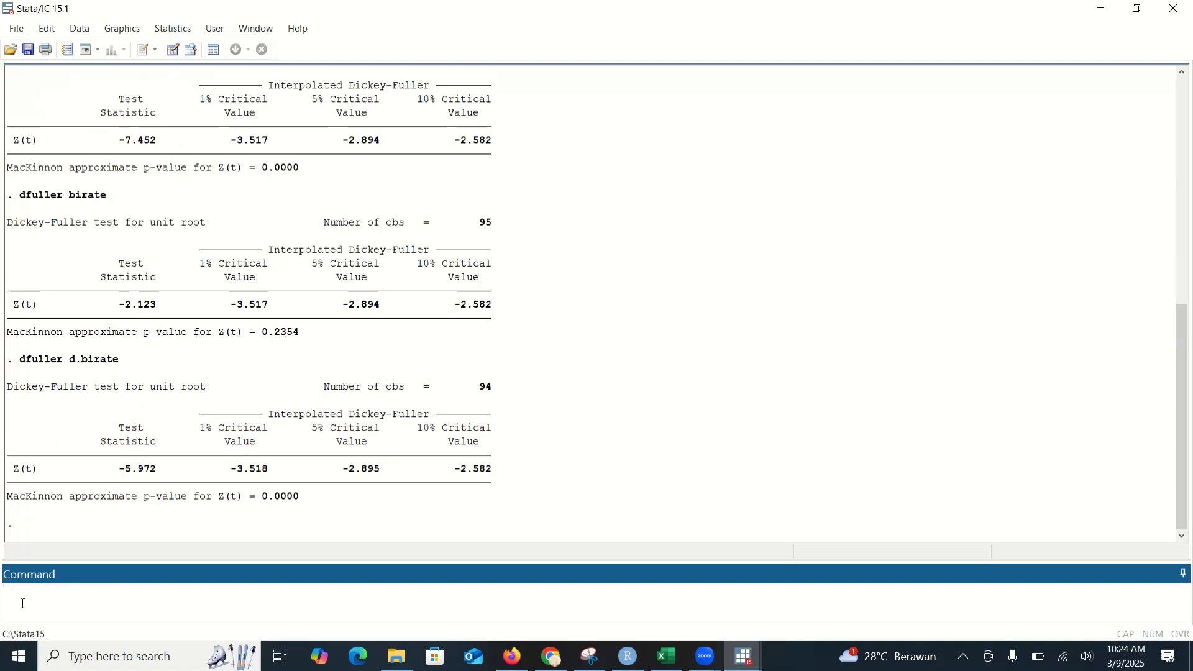
# Step: Run Dickey-Fuller unit root tests on m2 in levels and on its first difference, d.m2
pyautogui.write('dfuller m2')
pyautogui.press('Return')
pyautogui.write('d')
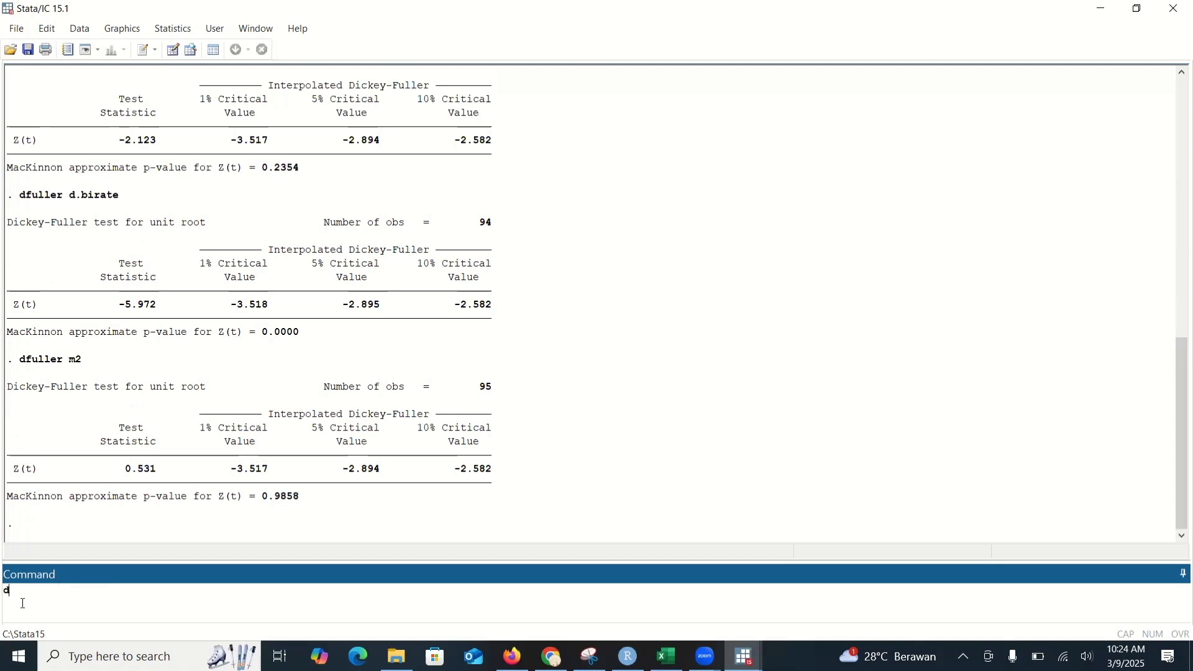
pyautogui.write('fuller')
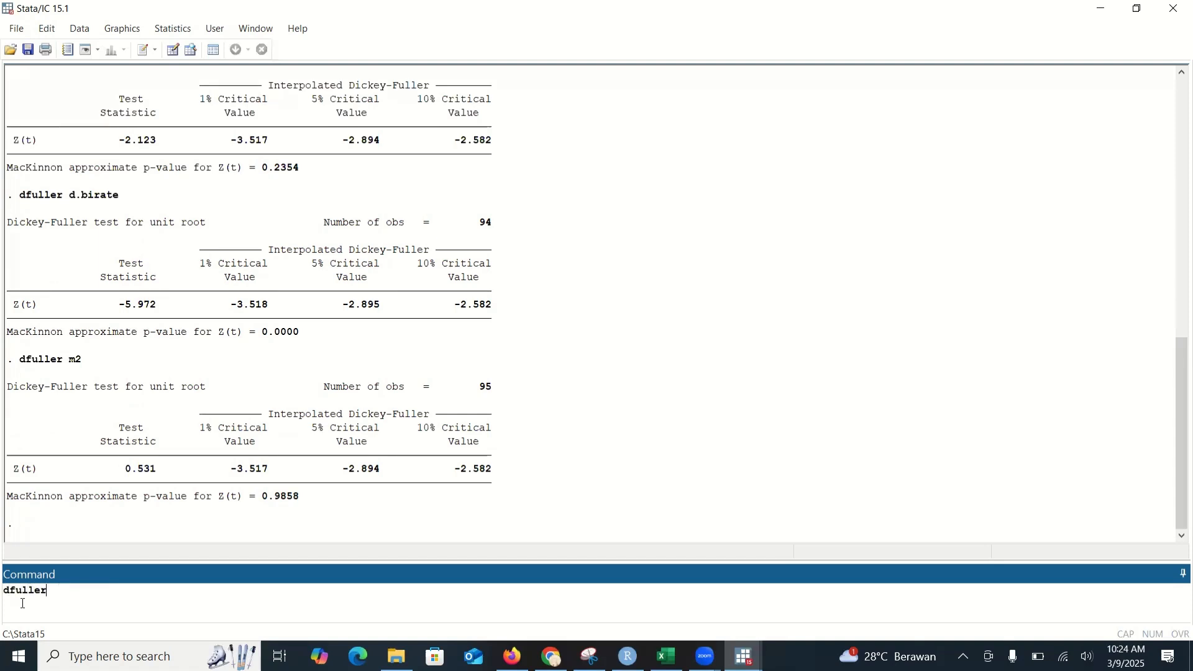
pyautogui.write(' d.n')
pyautogui.press('BackSpace')
pyautogui.write('m2')
pyautogui.press('Return')
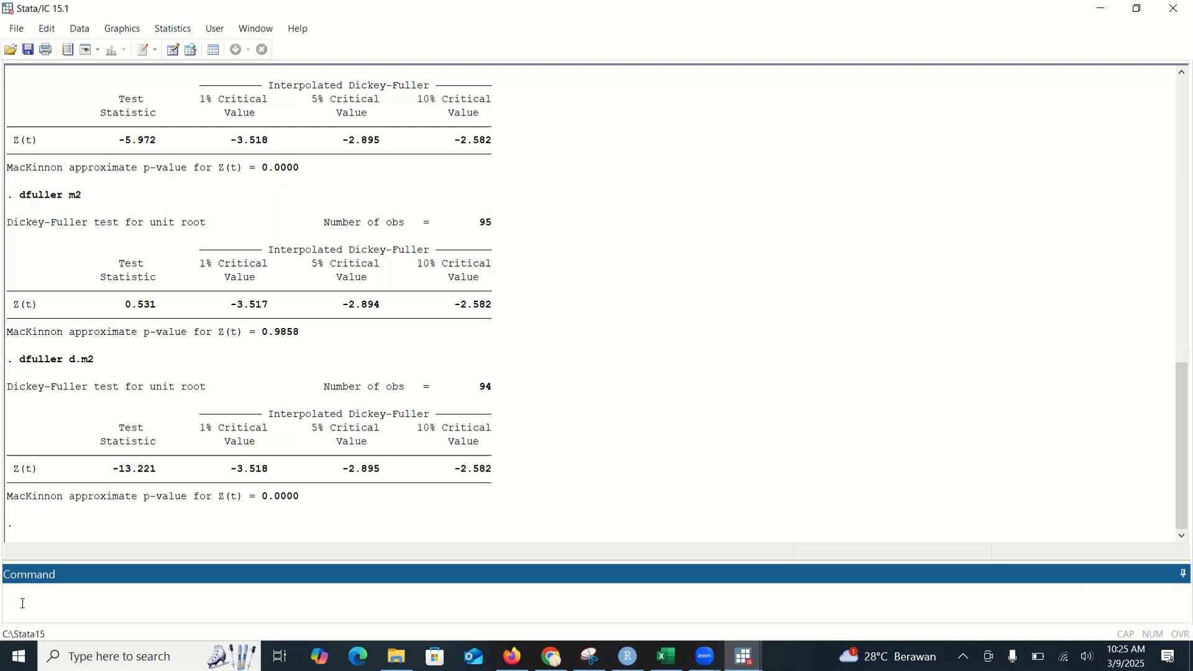
# Step: Compute the lag selection-order criteria for the three variables with varsoc inflasi birate m2
pyautogui.write('varsoc inflasi birate m2')
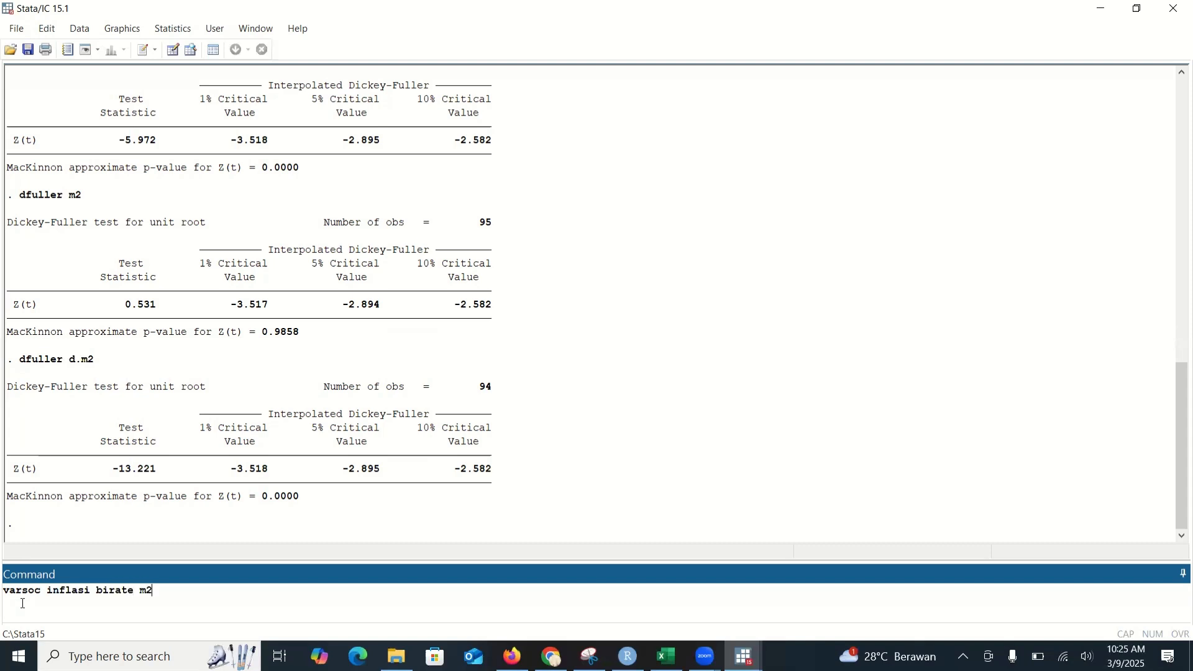
pyautogui.press('Return')
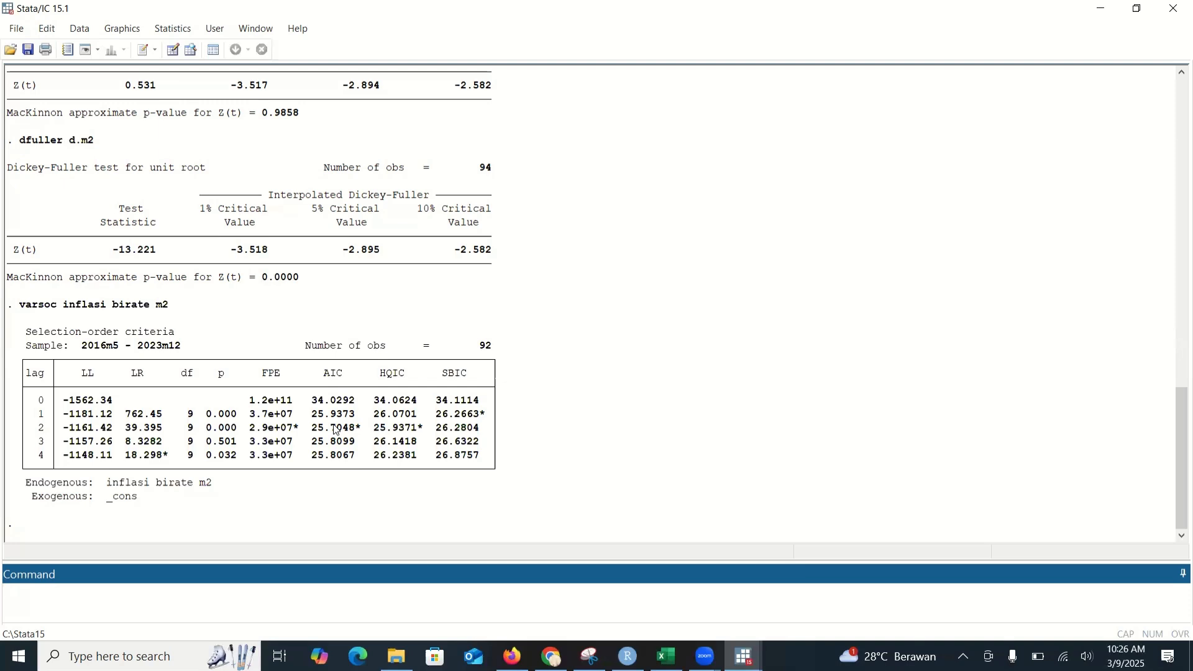
# Step: Install the ardl package from SSC with the command ssc install ardl
pyautogui.write('ssc instal ')
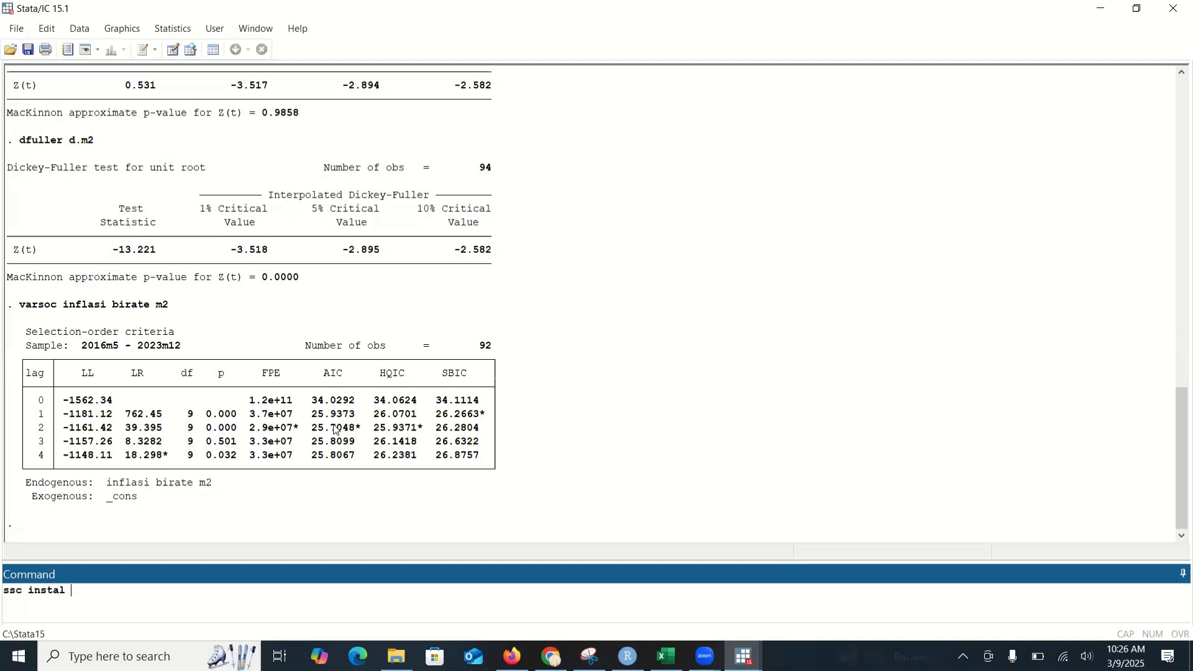
pyautogui.write('l ardl')
pyautogui.press('Return')
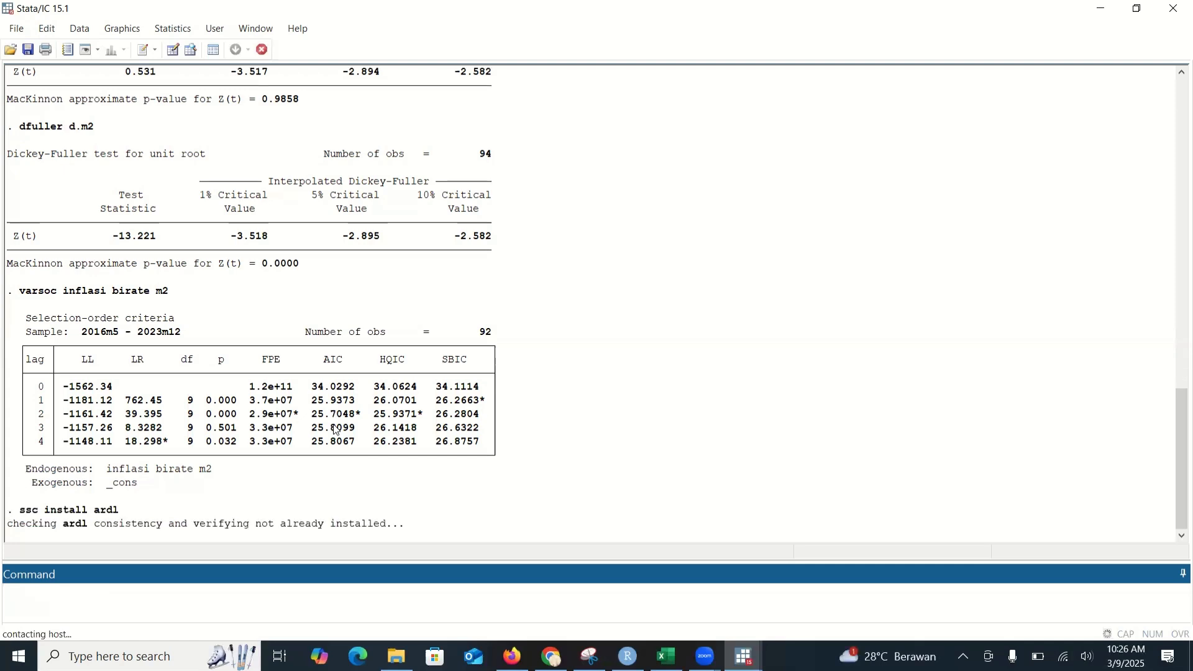
# Step: Estimate the ARDL model with AIC lag selection and at most two lags: ardl inflasi birate m2, maxlags(2) aic
pyautogui.write('ardl')
pyautogui.moveTo(1177, 401)
pyautogui.mouseDown()
pyautogui.moveTo(1164, 269)
pyautogui.moveTo(1176, 277)
pyautogui.moveTo(1176, 401)
pyautogui.mouseUp()
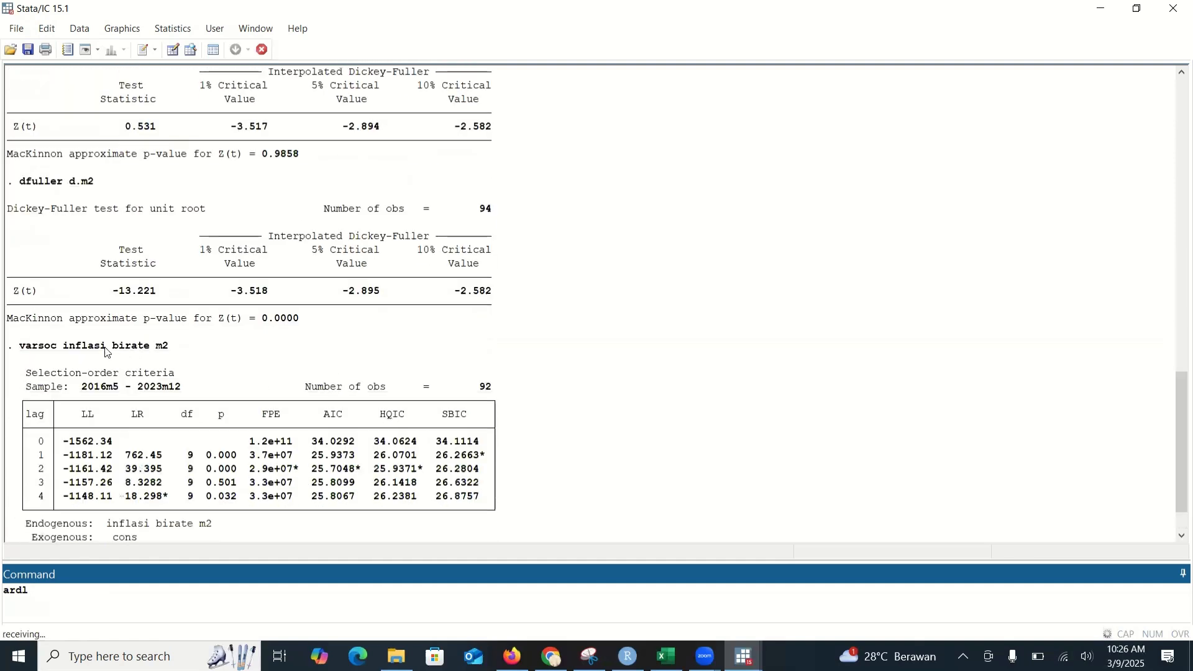
pyautogui.moveTo(65, 349); pyautogui.dragTo(165, 349)
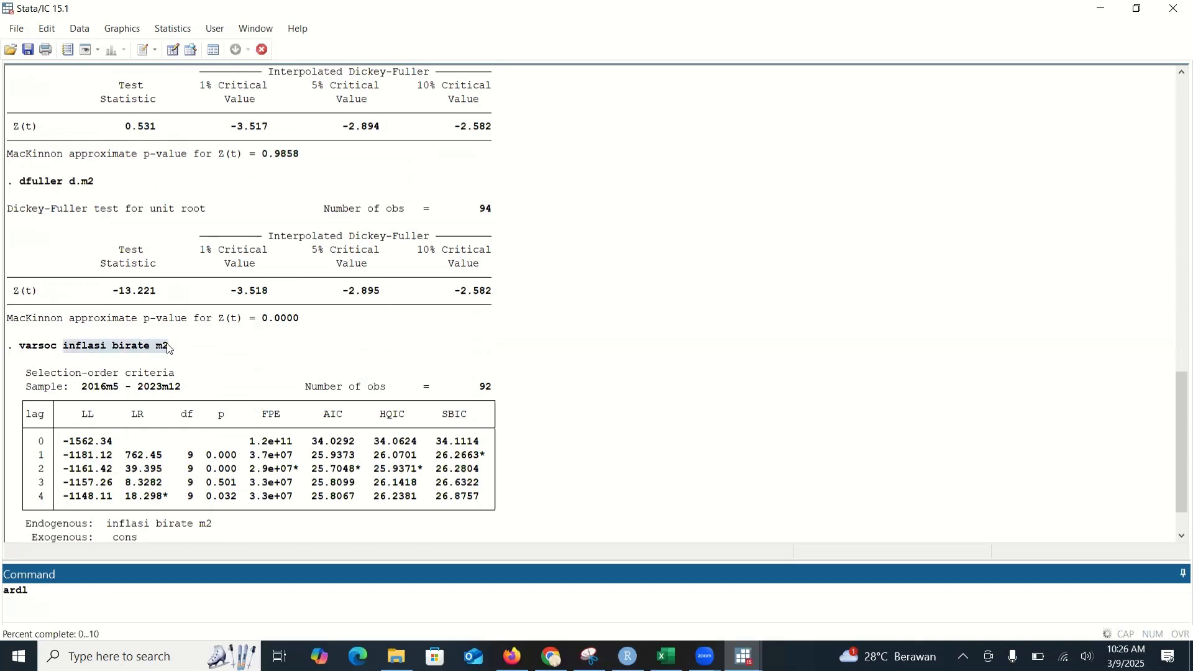
pyautogui.rightClick(165, 349)
pyautogui.click(198, 354)
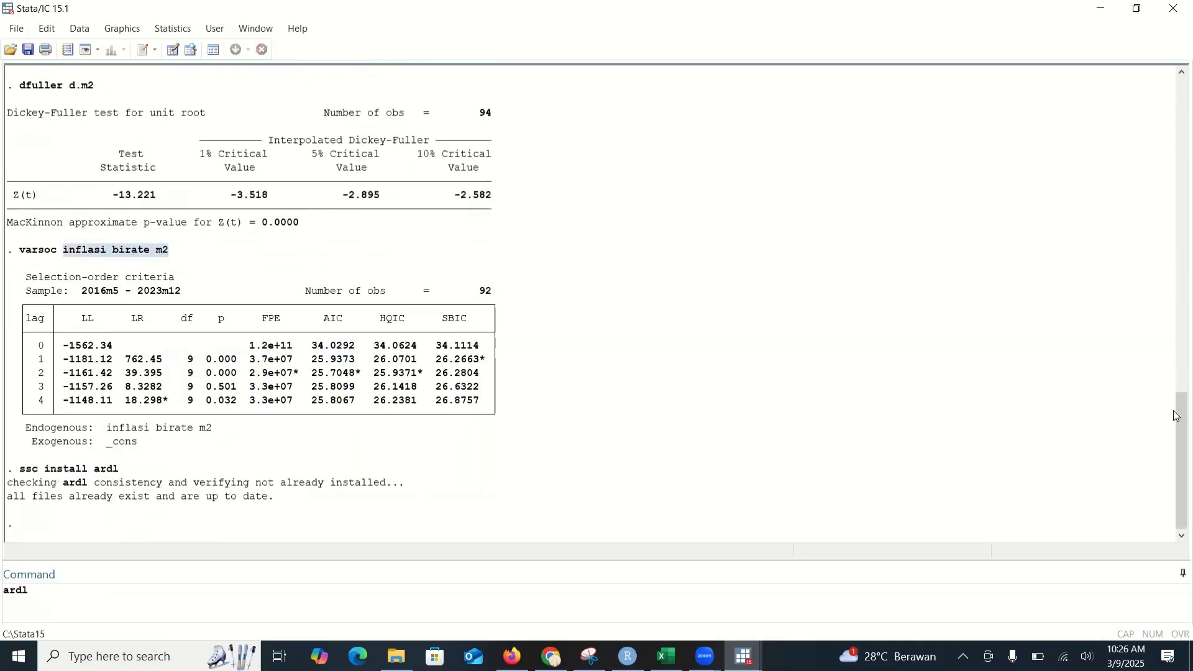
pyautogui.click(43, 592)
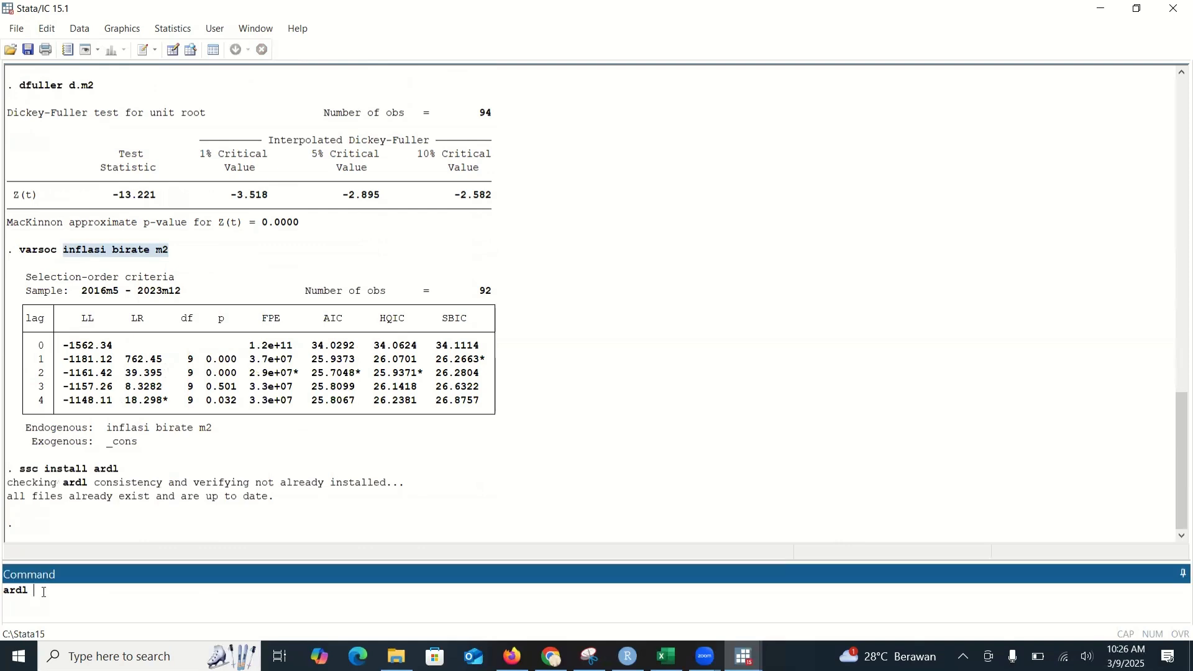
pyautogui.hotkey('ctrl', 'v')
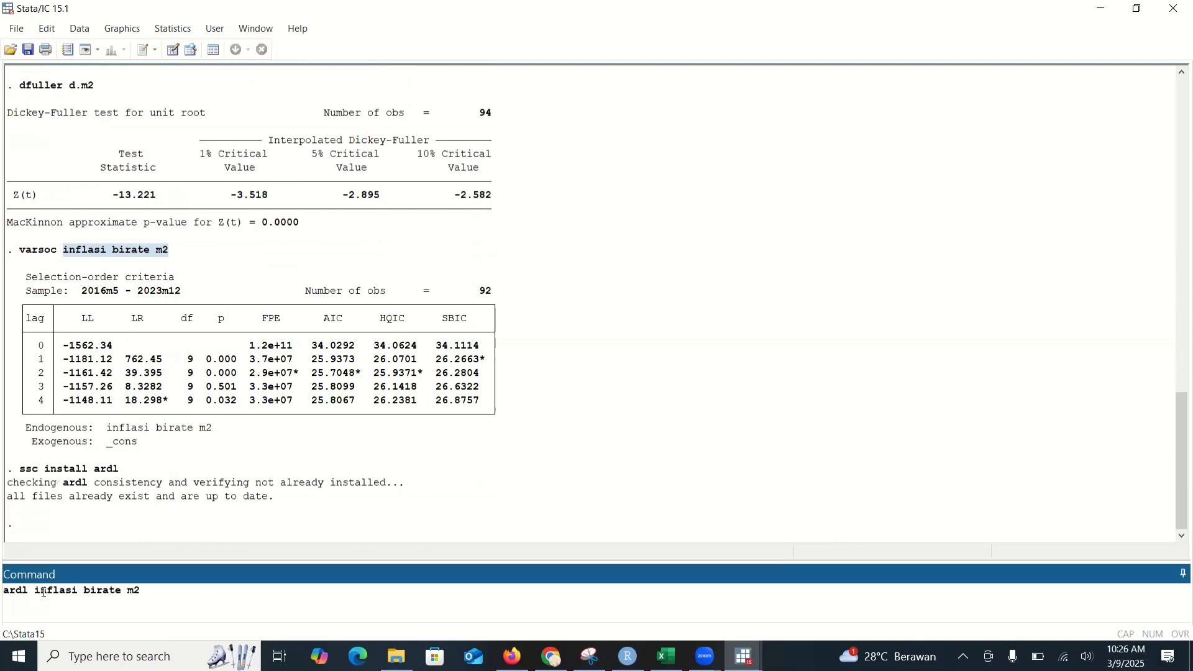
pyautogui.write(', maxlags(2) aic')
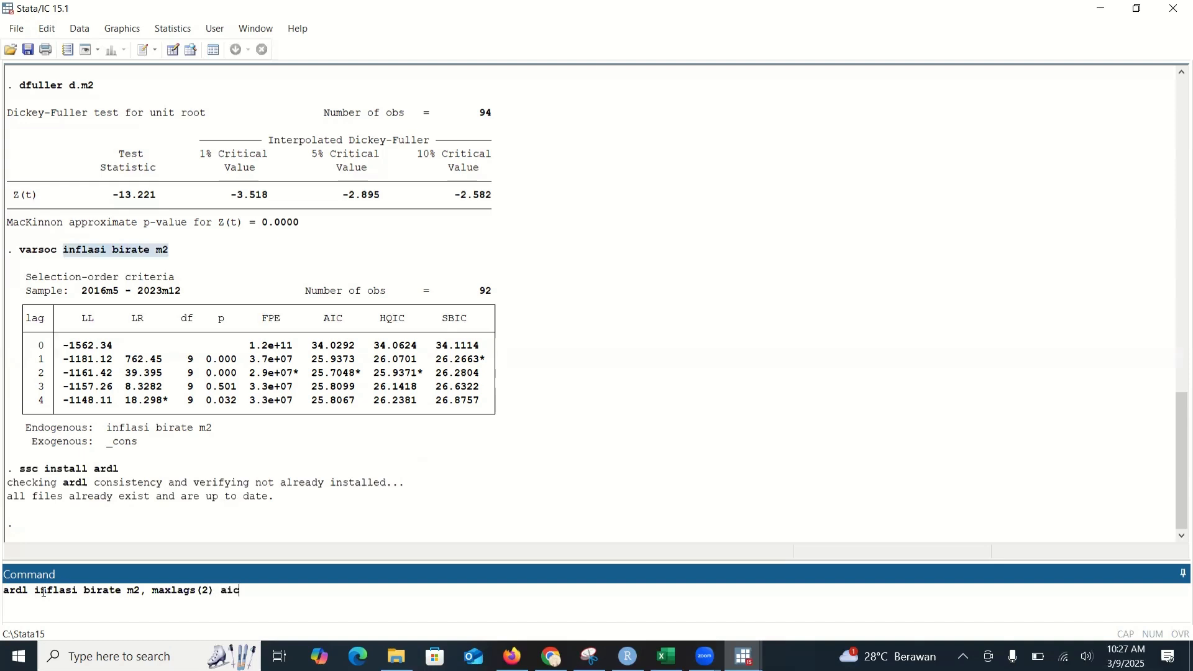
pyautogui.press('Return')
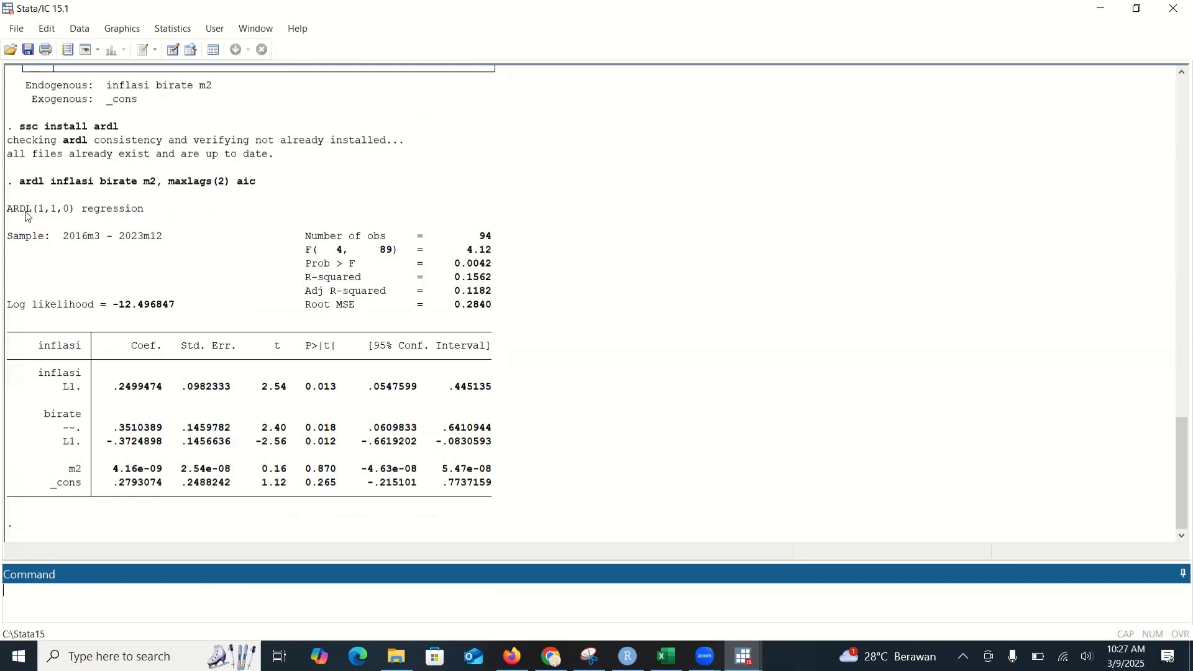
# Step: Estimate the ARDL model in error-correction form with the bounds test: ardl inflasi birate m2, lags(1 1 0) ec btest
pyautogui.write('ardl')
pyautogui.hotkey('ctrl', 'v')
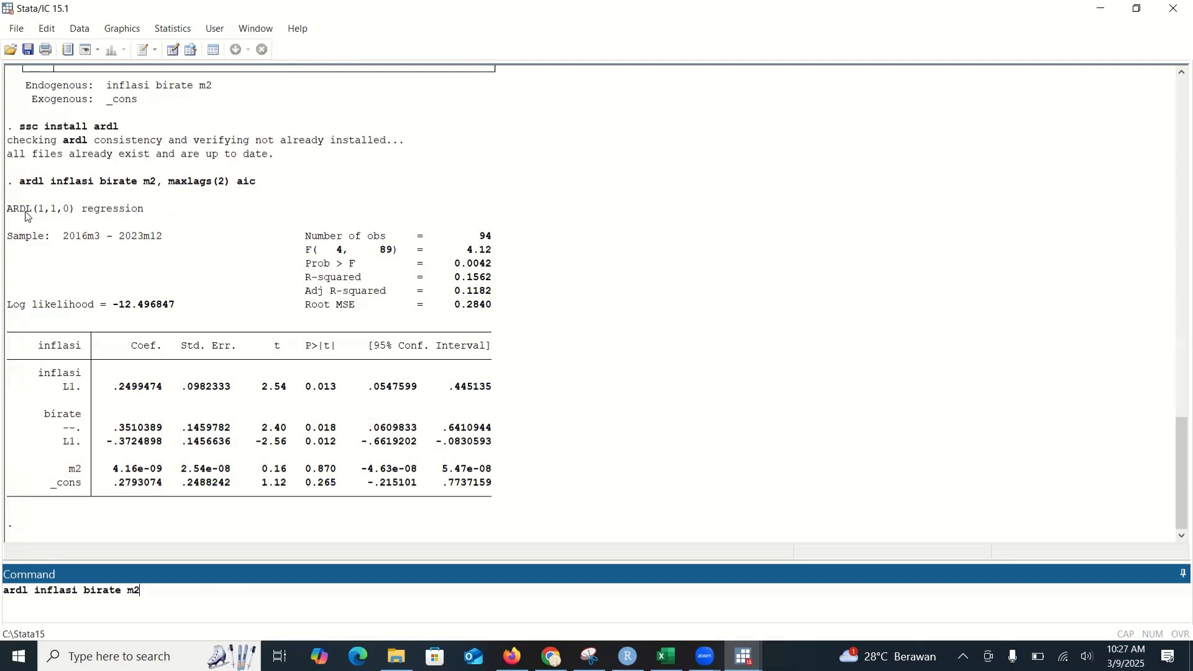
pyautogui.write(', lags')
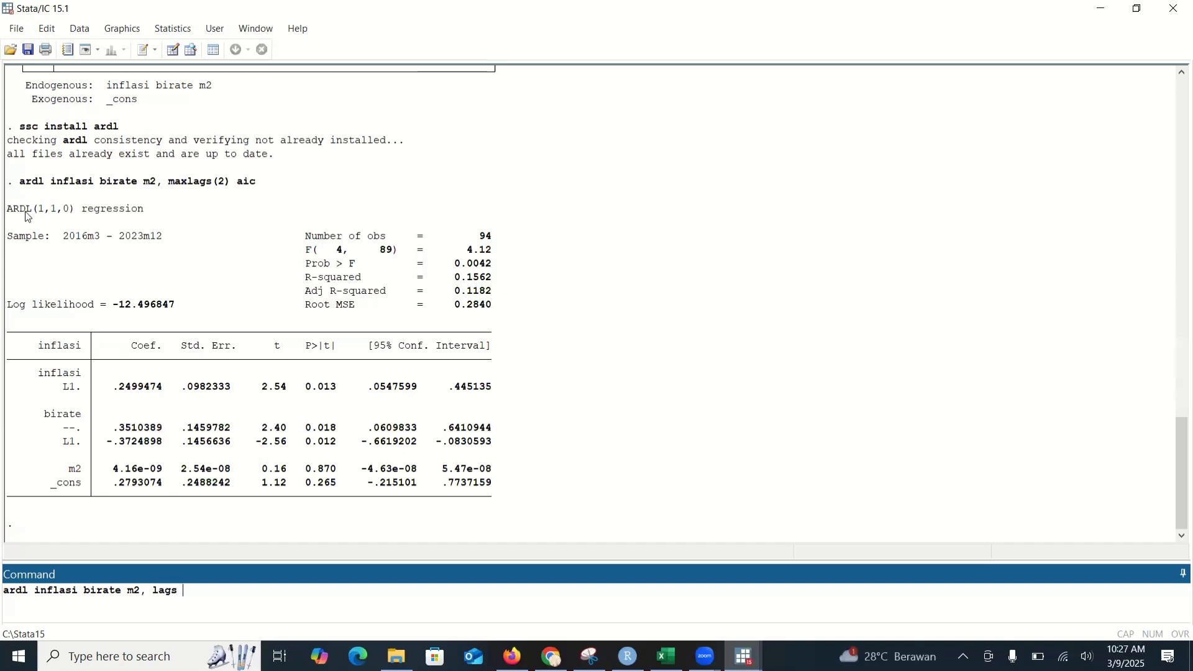
pyautogui.write(' 1')
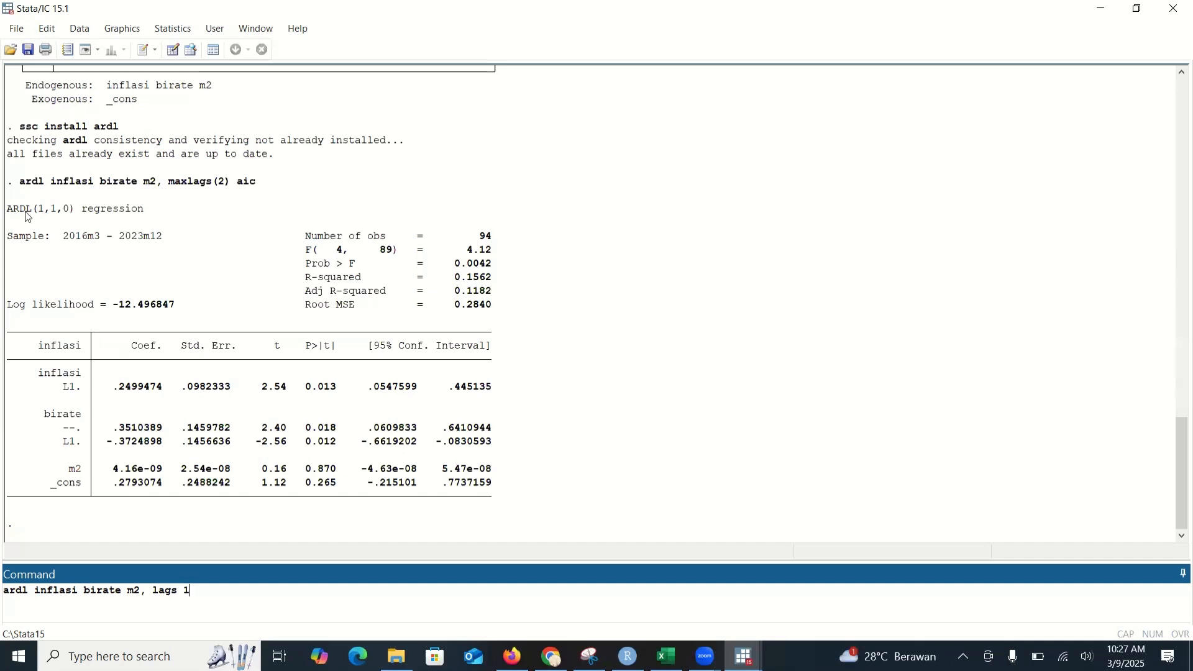
pyautogui.write('1')
pyautogui.press('BackSpace')
pyautogui.press('BackSpace')
pyautogui.write('(1 1 0) ec btest')
pyautogui.press('Return')
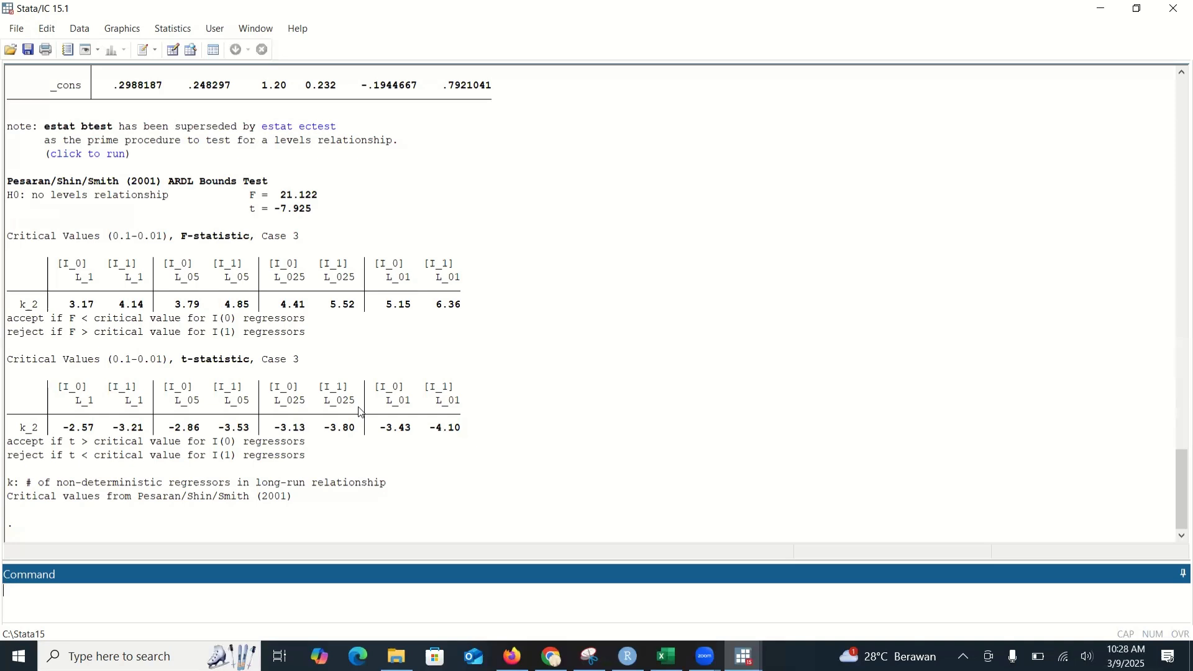
# Step: Run the Durbin-Watson autocorrelation test on the estimated model with estat dwatson
pyautogui.write('es')
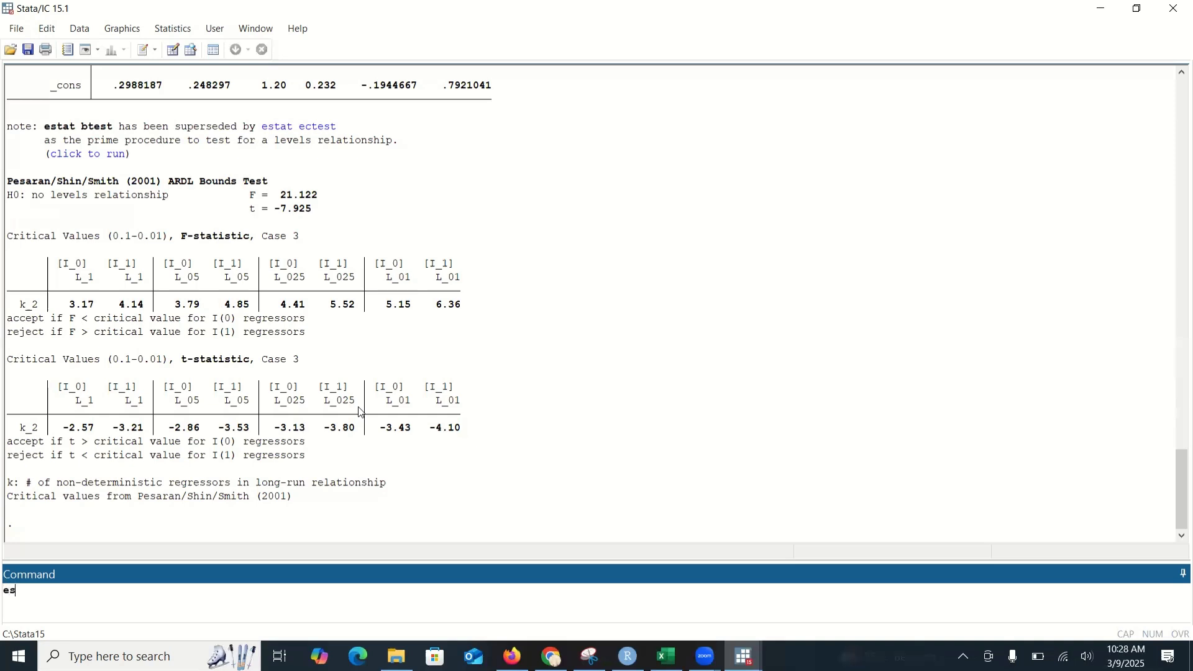
pyautogui.write('tat dwatson')
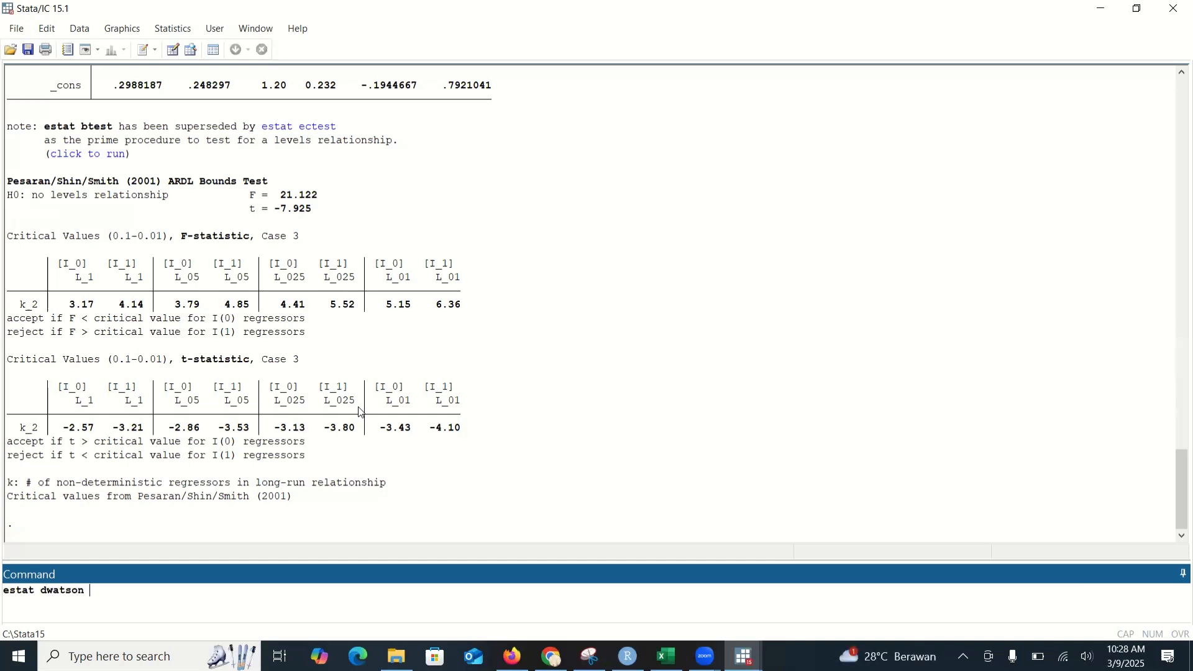
pyautogui.press('Return')
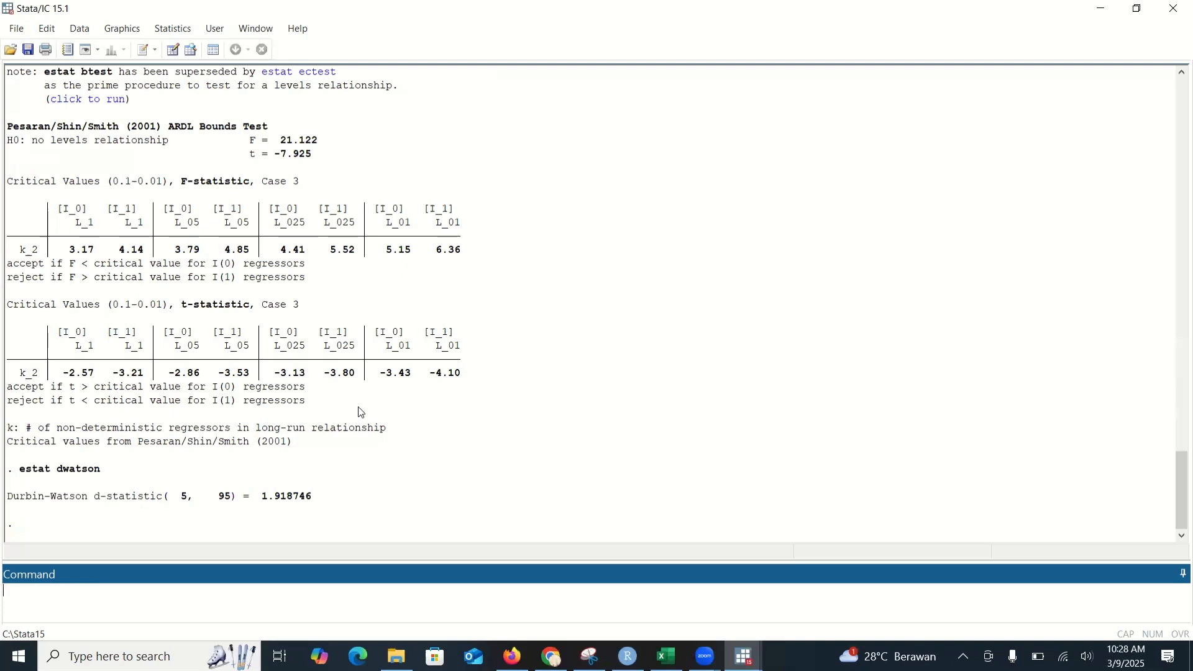
# Step: Try to install the imtest package with the command install imtest
pyautogui.write('install imtest')
pyautogui.press('Return')
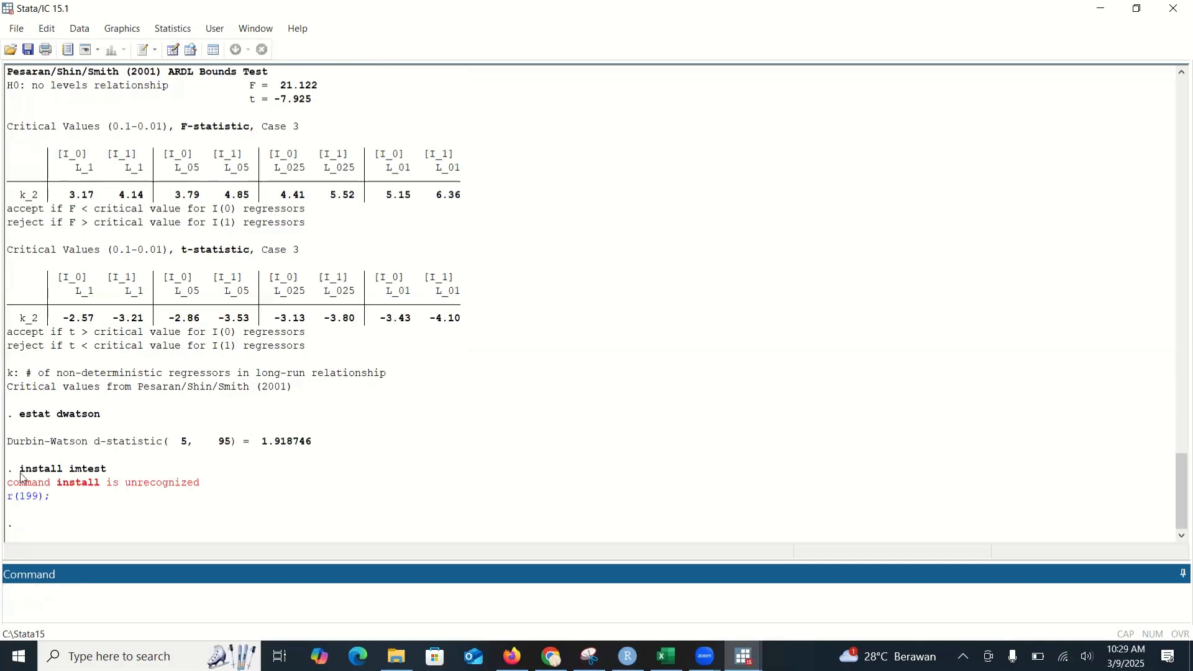
# Step: Try to install imtest from SSC by reusing the previous command as ssc install imtest
pyautogui.moveTo(21, 475); pyautogui.dragTo(109, 475)
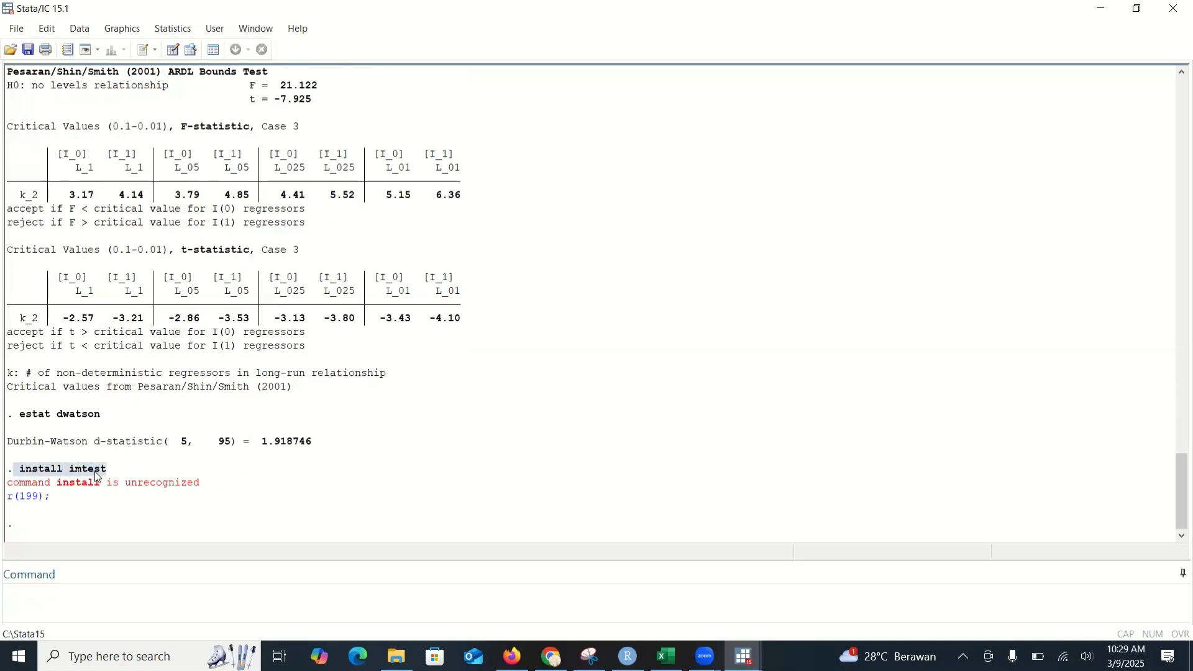
pyautogui.rightClick(100, 476)
pyautogui.click(124, 481)
pyautogui.click(49, 607)
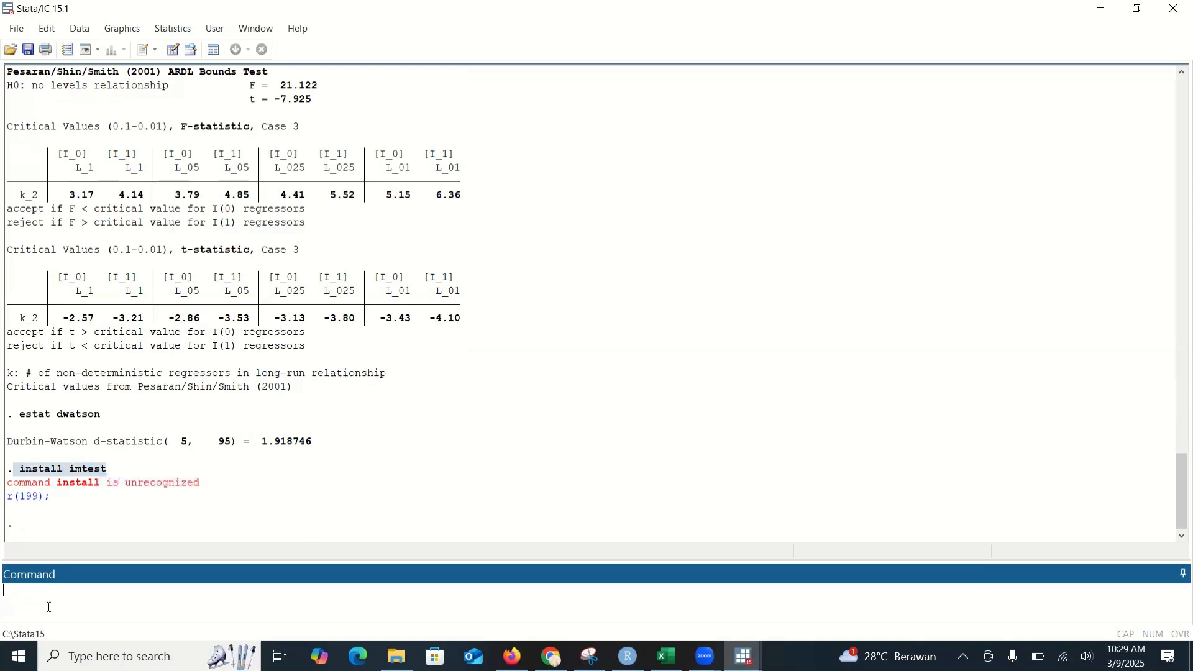
pyautogui.hotkey('ctrl', 'v')
pyautogui.write('ssc')
pyautogui.press('Return')
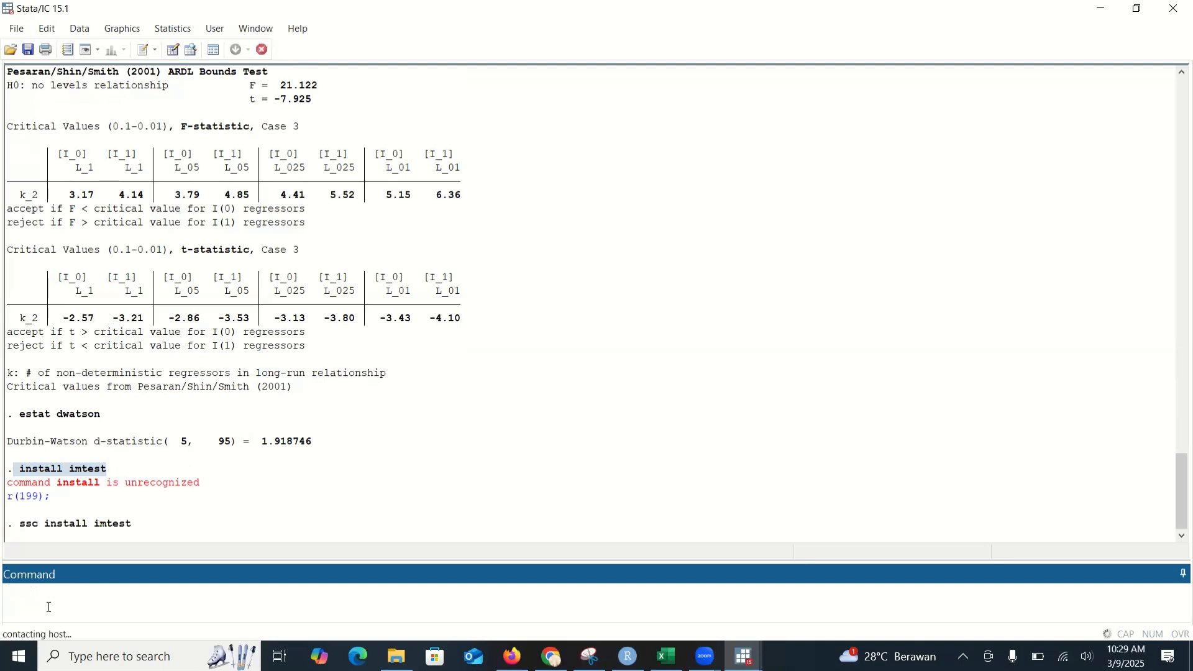
# Step: Run White's heteroskedasticity test on the model with estat imtest, white
pyautogui.write('estat')
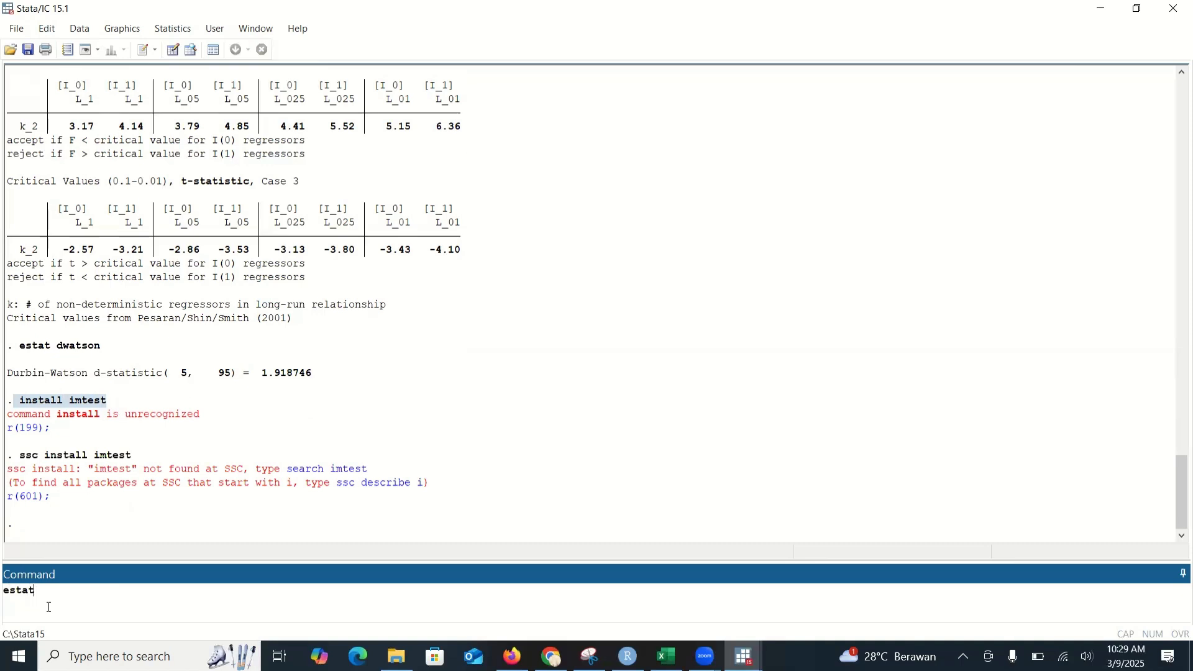
pyautogui.write(' imtest, white')
pyautogui.press('Return')
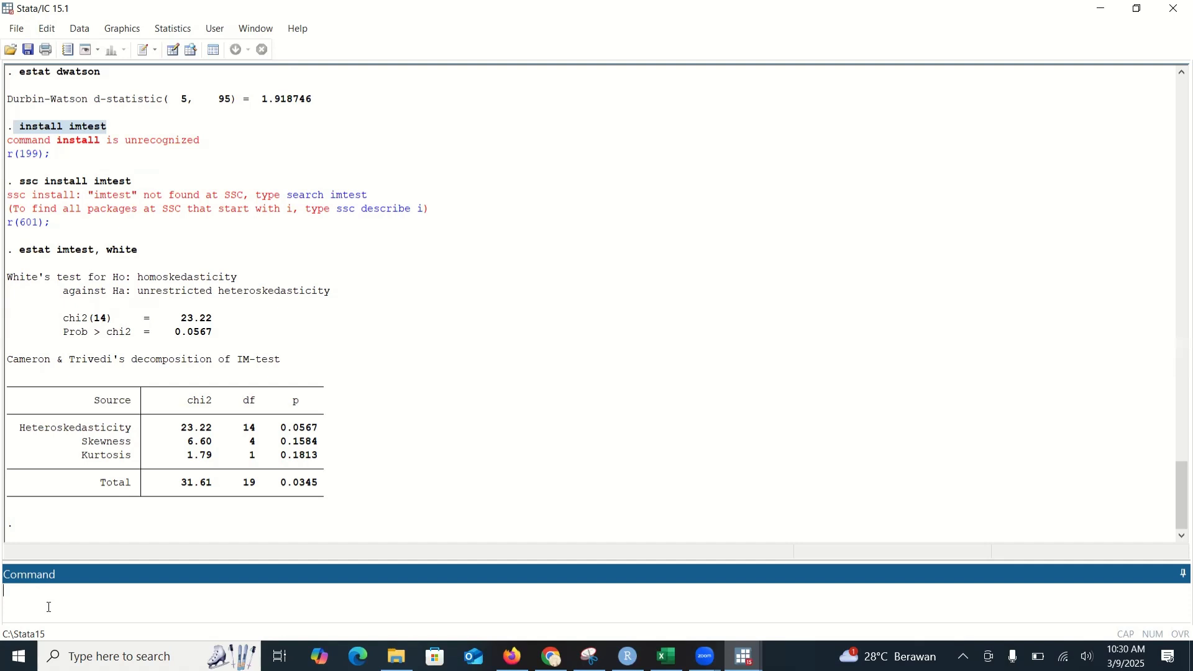
# Step: Try to install the cusum package with the command ss install cusum
pyautogui.write('install')
pyautogui.press('BackSpace')
pyautogui.press('BackSpace')
pyautogui.press('BackSpace')
pyautogui.press('BackSpace')
pyautogui.press('BackSpace')
pyautogui.press('BackSpace')
pyautogui.press('BackSpace')
pyautogui.write('ss install cusum')
pyautogui.press('Return')
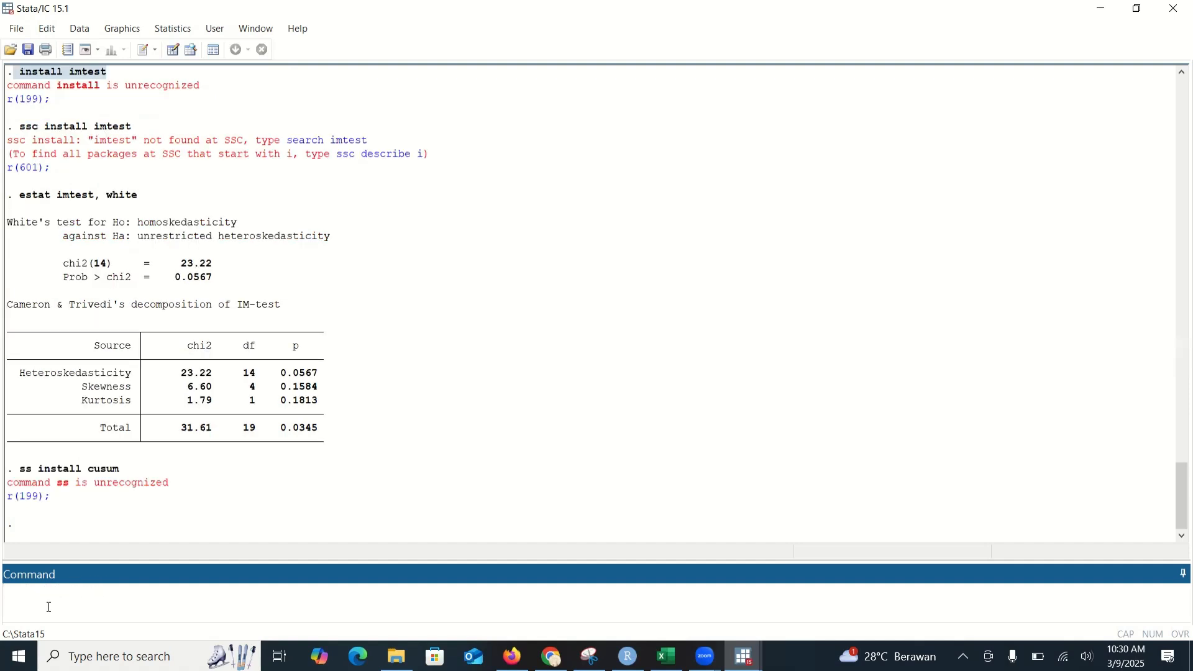
# Step: Try to install cusum from SSC by correcting the previous command to ssc install cusum
pyautogui.click(40, 475)
pyautogui.moveTo(20, 474)
pyautogui.mouseDown()
pyautogui.moveTo(168, 478)
pyautogui.moveTo(12, 477)
pyautogui.mouseUp()
pyautogui.click(92, 470)
pyautogui.rightClick(92, 469)
pyautogui.click(127, 465)
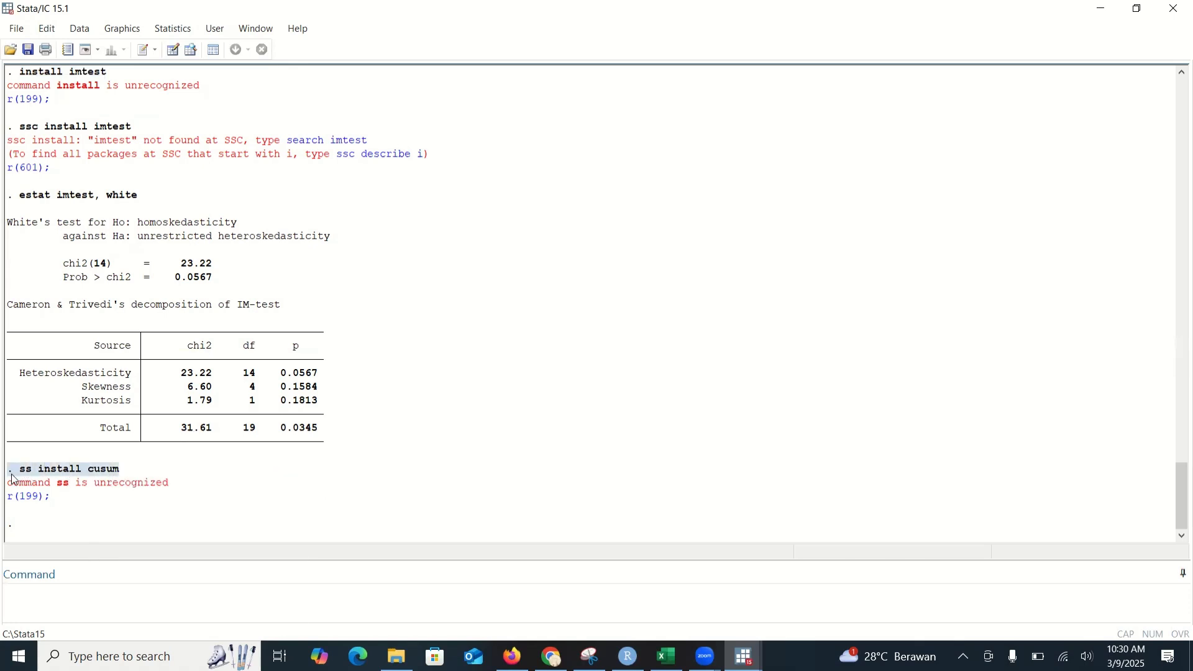
pyautogui.rightClick(46, 476)
pyautogui.click(90, 485)
pyautogui.click(34, 599)
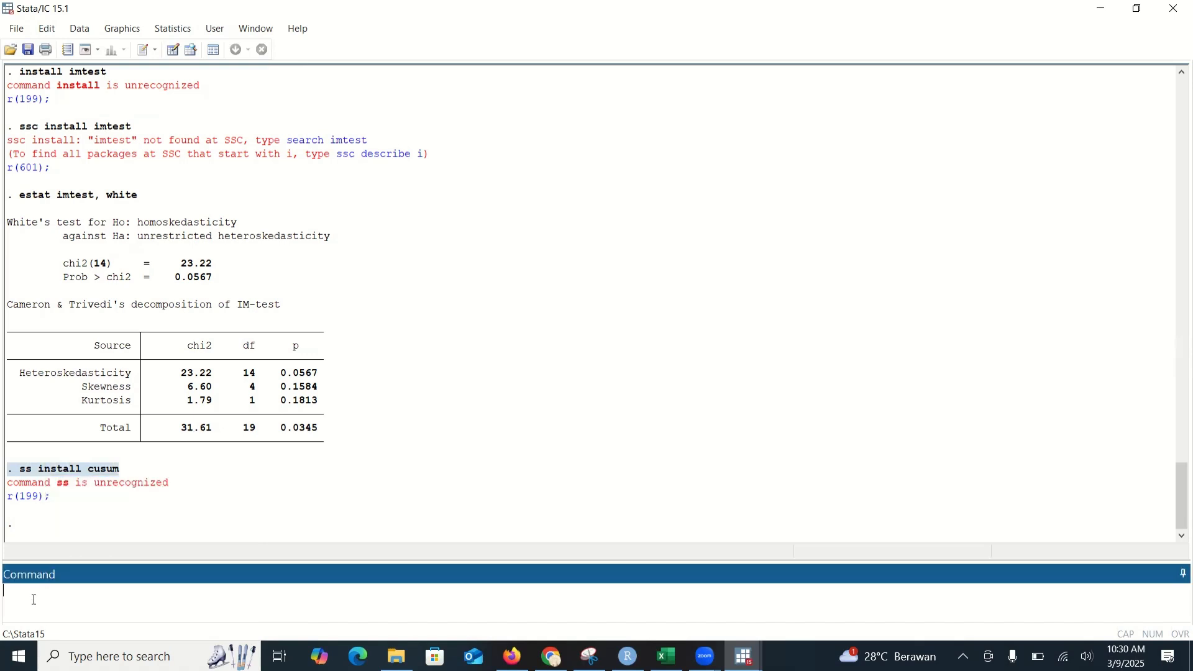
pyautogui.hotkey('ctrl', 'v')
pyautogui.click(34, 599)
pyautogui.write('c')
pyautogui.press('Return')
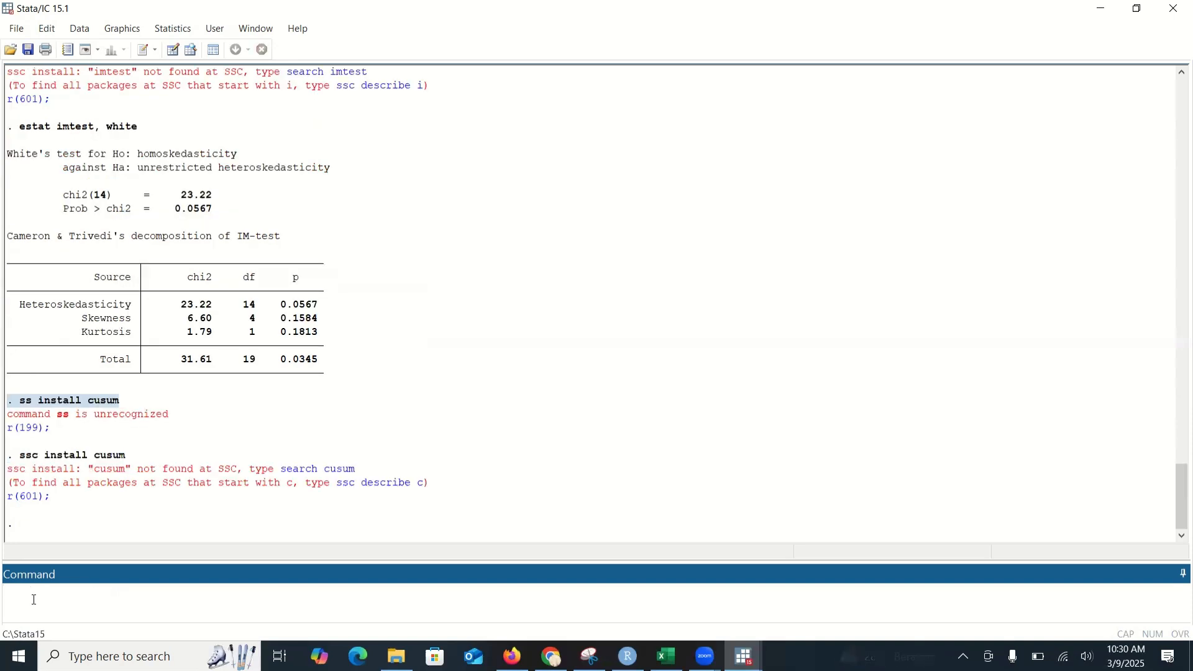
# Step: Plot the CUSUM stability test with cusum6 inflasi birate m2, cs(cusum) lw(lower) uw(upper)
pyautogui.write('cusum6')
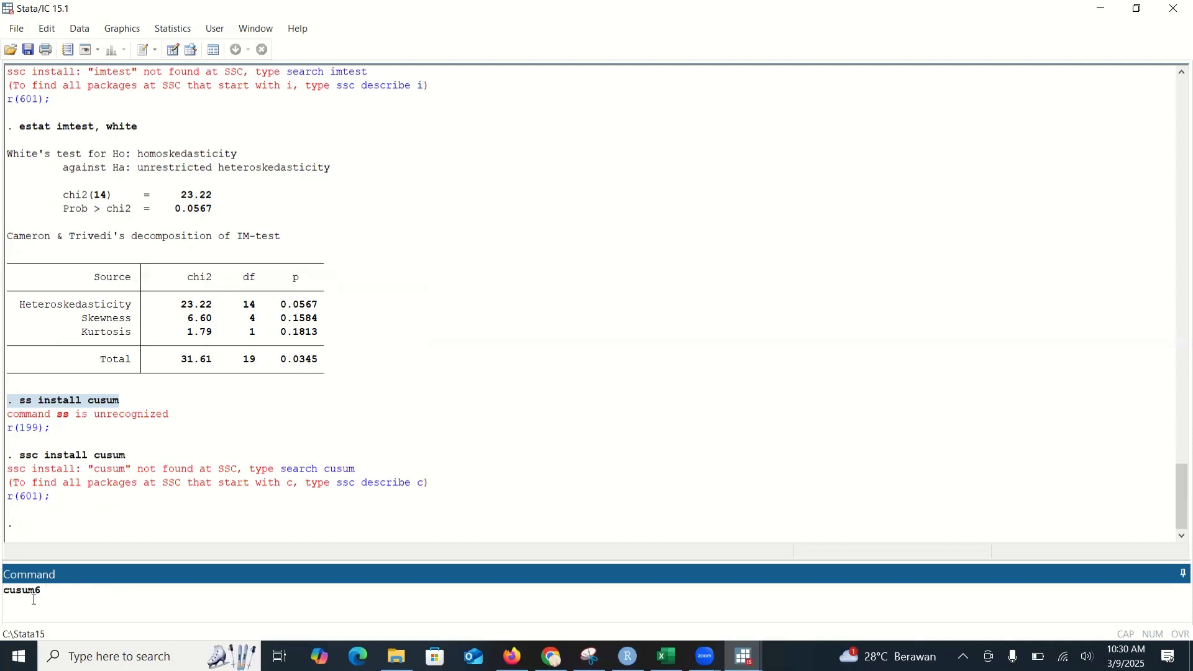
pyautogui.hotkey('ctrl', 'v')
pyautogui.press('BackSpace')
pyautogui.press('BackSpace')
pyautogui.press('BackSpace')
pyautogui.press('BackSpace')
pyautogui.press('BackSpace')
pyautogui.press('BackSpace')
pyautogui.press('BackSpace')
pyautogui.press('BackSpace')
pyautogui.press('BackSpace')
pyautogui.press('BackSpace')
pyautogui.press('BackSpace')
pyautogui.press('BackSpace')
pyautogui.press('BackSpace')
pyautogui.press('BackSpace')
pyautogui.press('BackSpace')
pyautogui.press('BackSpace')
pyautogui.press('BackSpace')
pyautogui.press('BackSpace')
pyautogui.press('BackSpace')
pyautogui.write('inflasi birate')
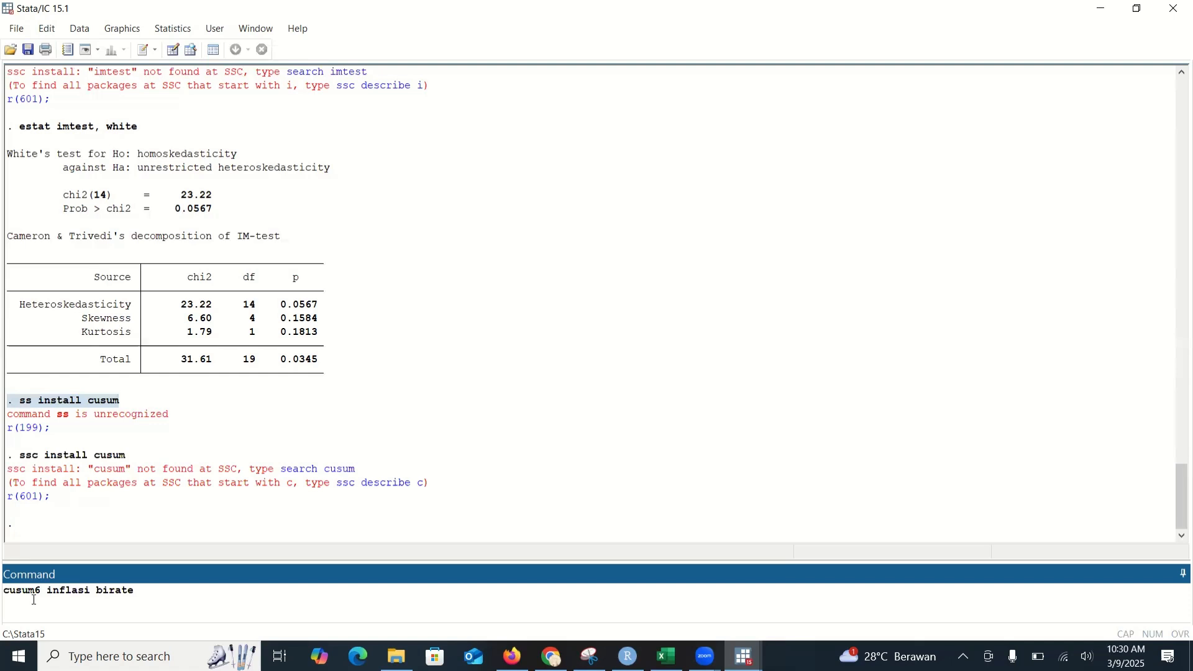
pyautogui.write('m2, cs(cusum) lw(lower)')
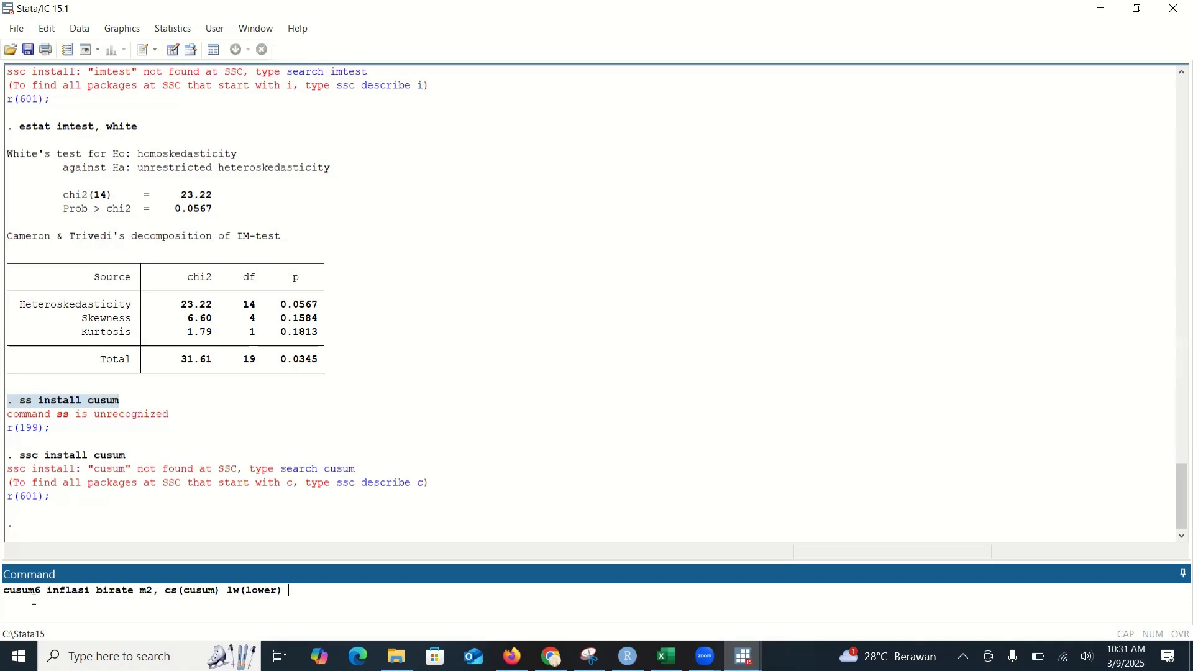
pyautogui.write(' uw(upper)')
pyautogui.press('Return')
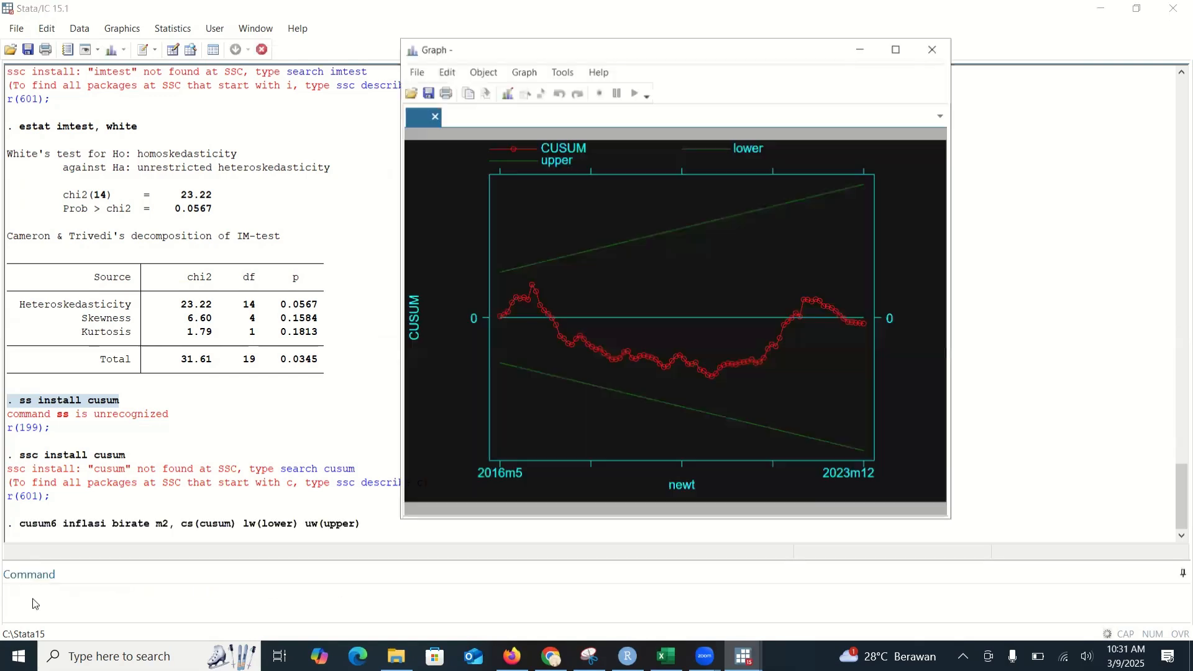